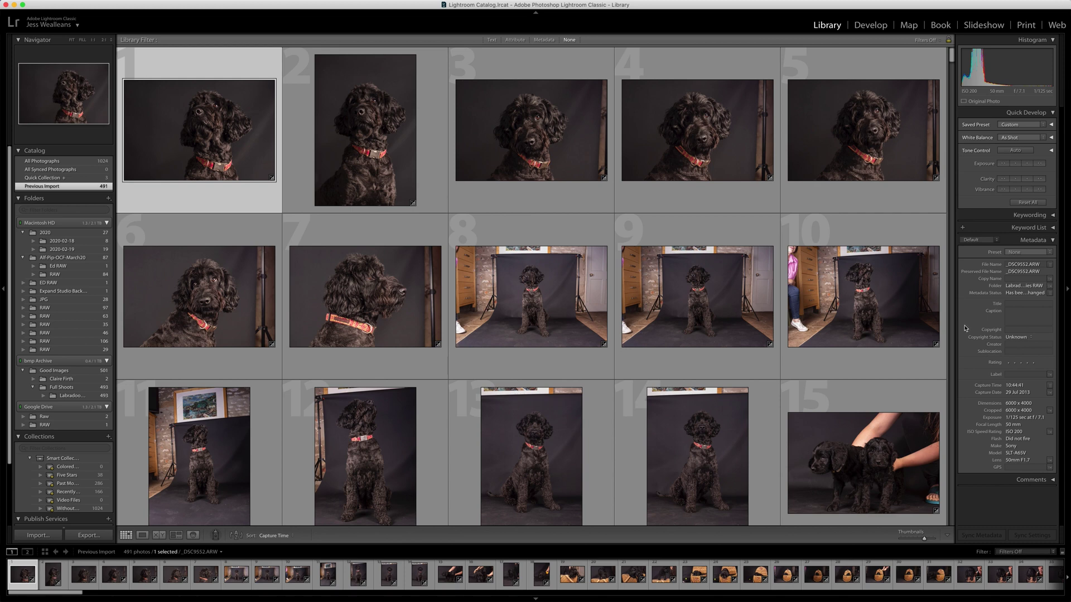
# Open the first dog portrait in Develop and filter the filmstrip by flag to picked and unflagged photos, leaving out rejected ones
pyautogui.click(869, 27)
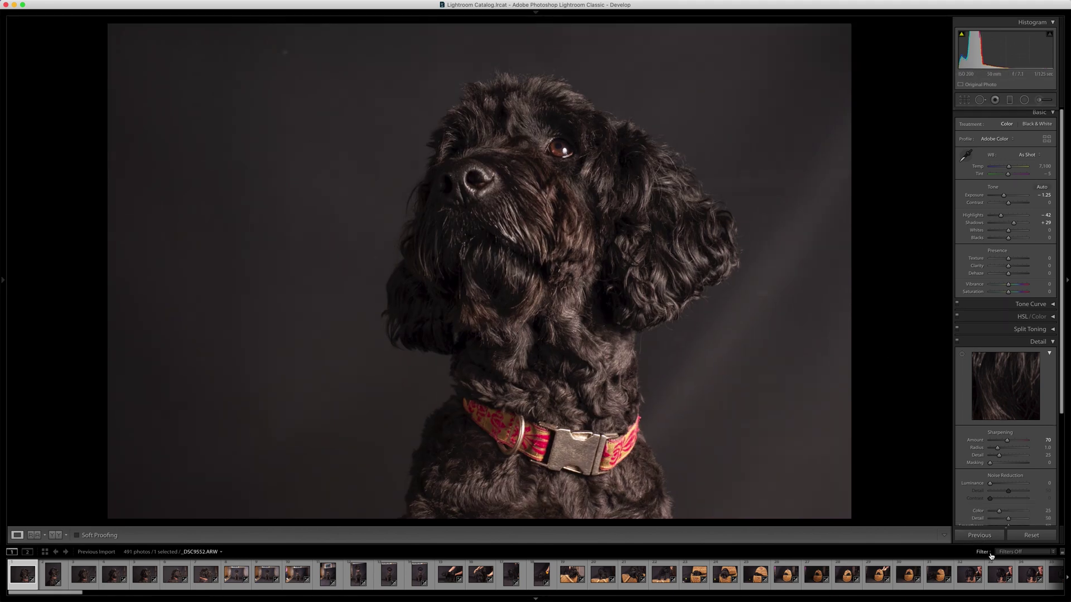
pyautogui.click(1017, 556)
pyautogui.click(1018, 557)
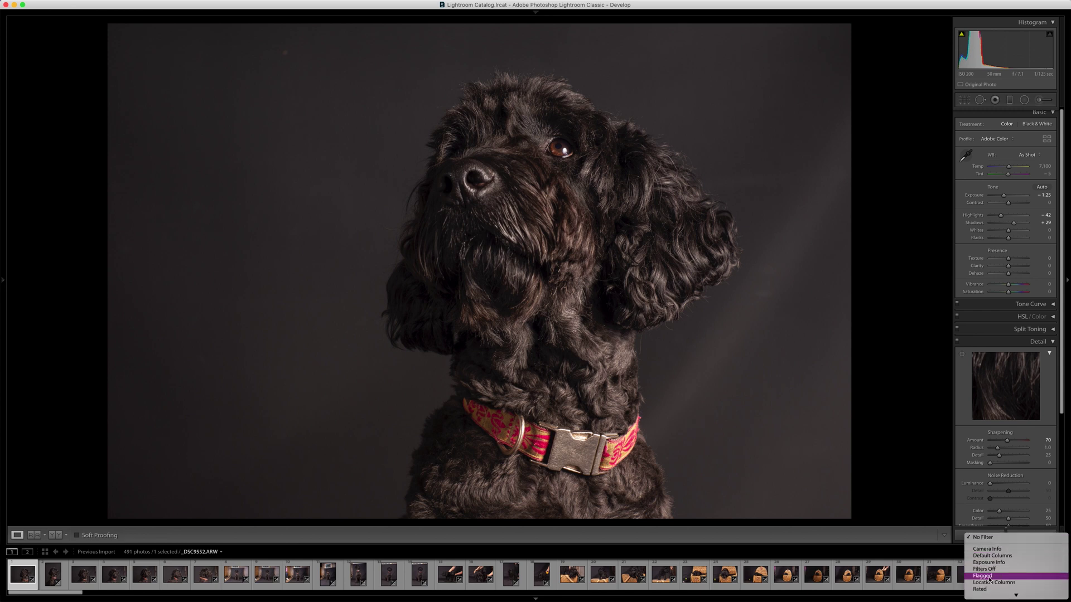
pyautogui.click(990, 580)
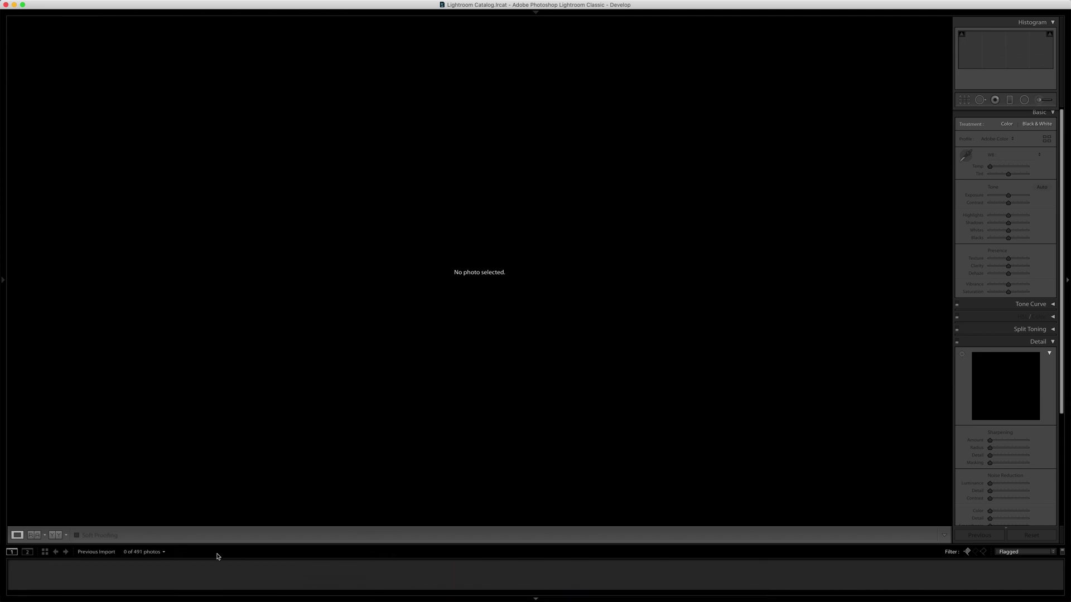
pyautogui.click(975, 552)
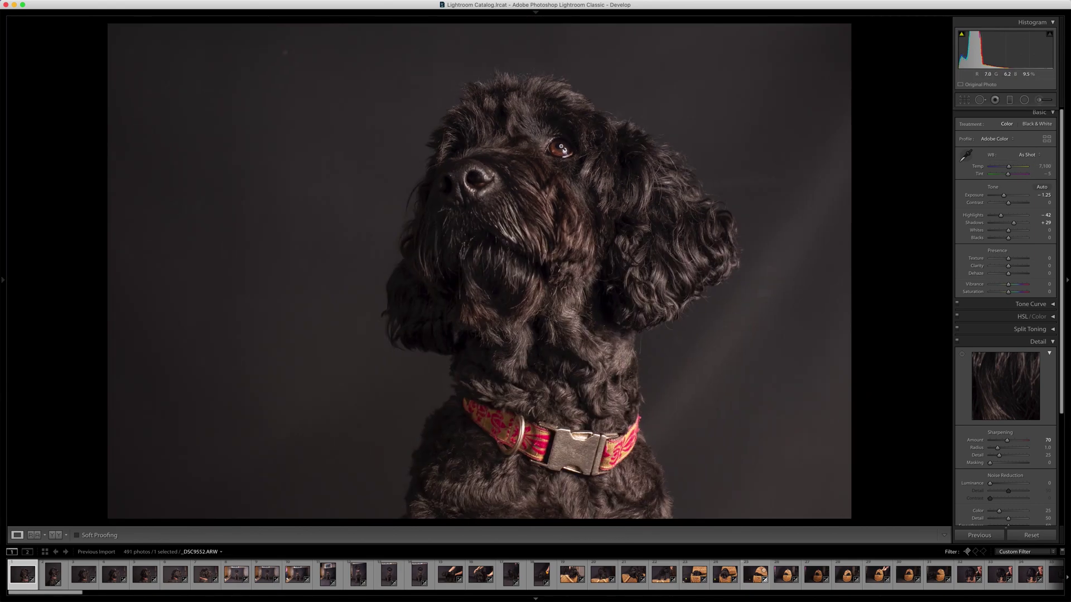
# Sharpen the first dog portrait with amount 69, radius 1.2 and detail 10, and set luminance noise reduction to 8
pyautogui.click(561, 148)
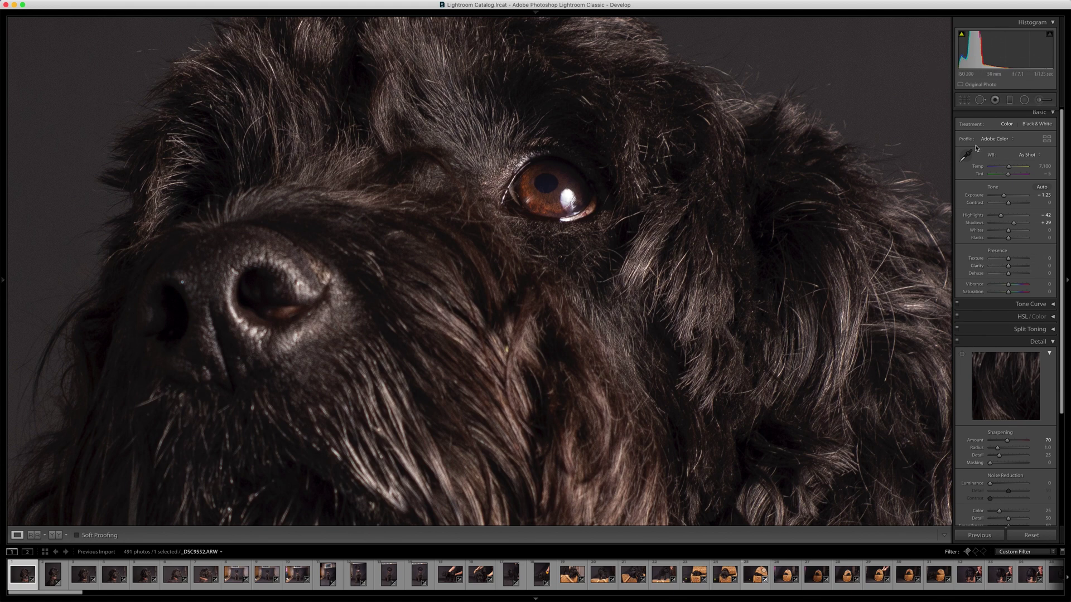
pyautogui.scroll(-5, 1013, 296)
pyautogui.scroll(-2, 1013, 295)
pyautogui.moveTo(1007, 288); pyautogui.dragTo(1001, 298)
pyautogui.click(998, 297)
pyautogui.press('alt')
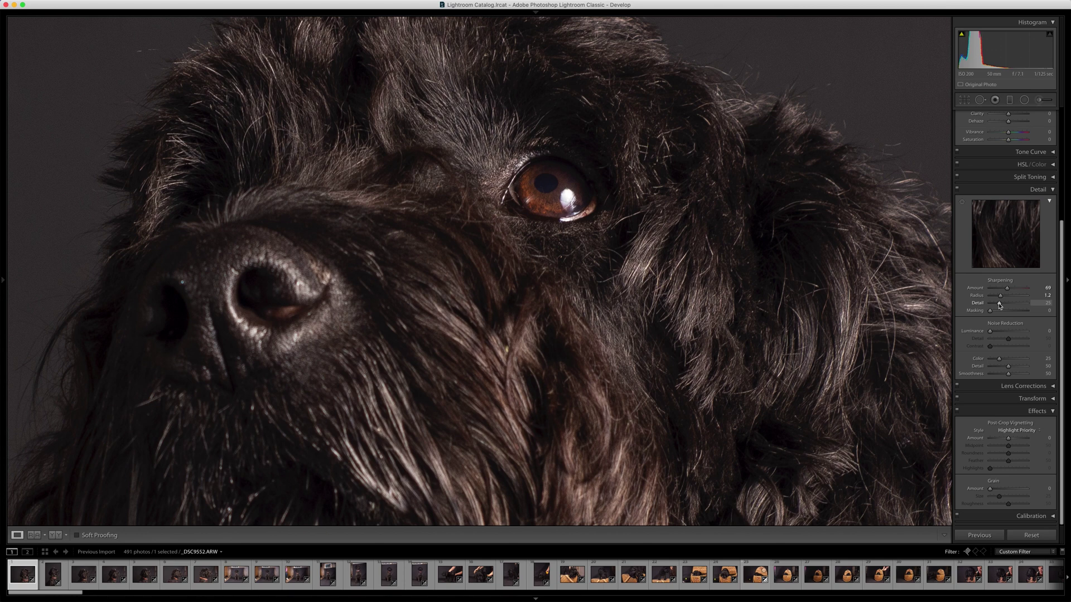
pyautogui.press('alt')
pyautogui.moveTo(998, 303); pyautogui.dragTo(993, 333)
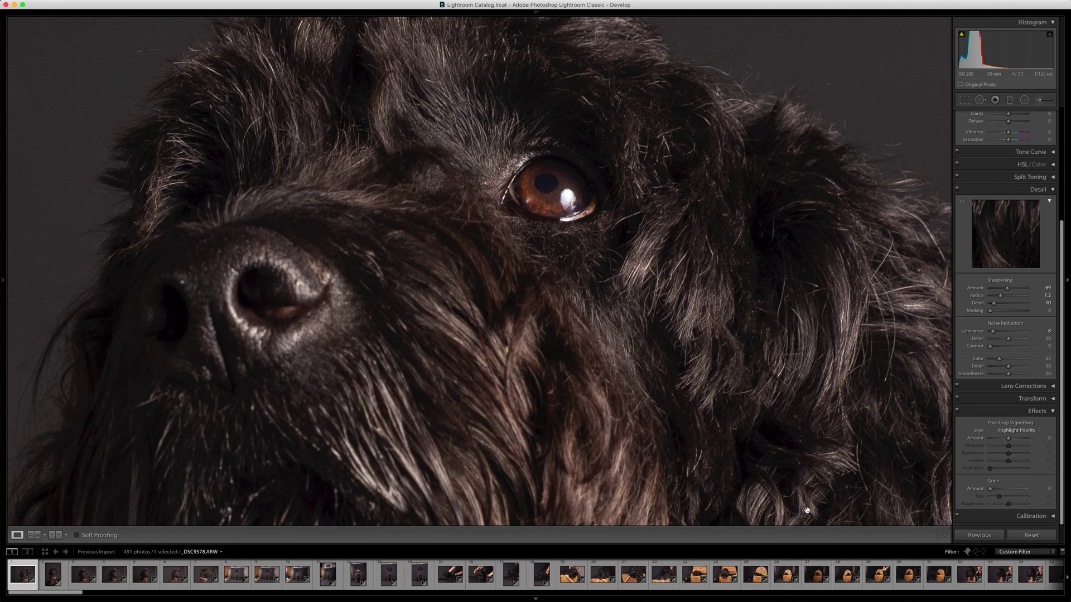
# Select all photos from the first portrait through the last indoor shot before the garden photos, and synchronize every develop setting except crop to them
pyautogui.hscroll(15, 431, 559)
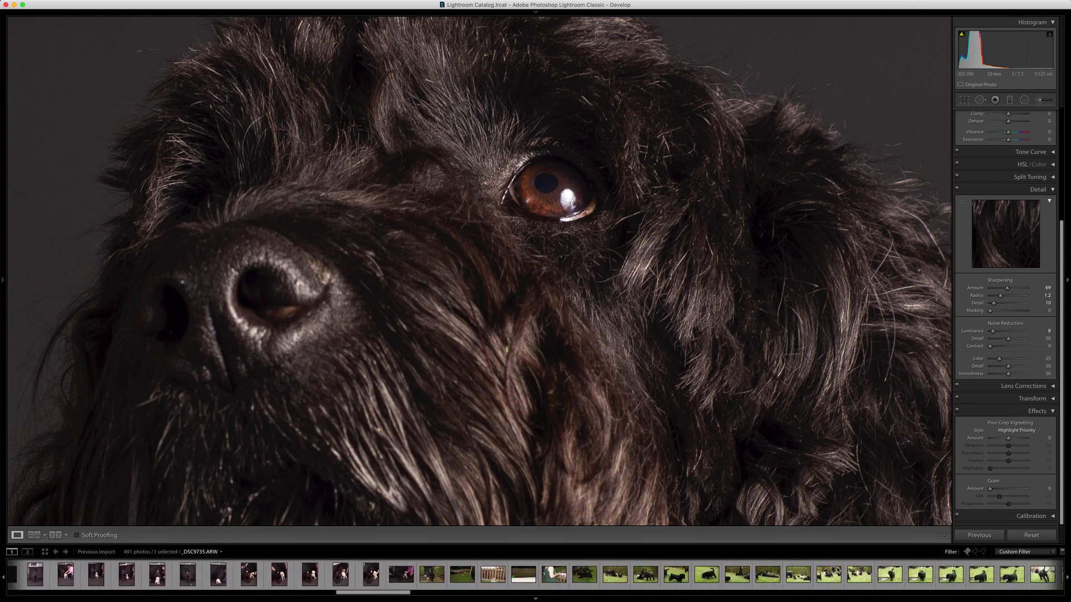
pyautogui.hscroll(-5, 431, 559)
pyautogui.hscroll(-5, 583, 576)
pyautogui.hscroll(-15, 583, 577)
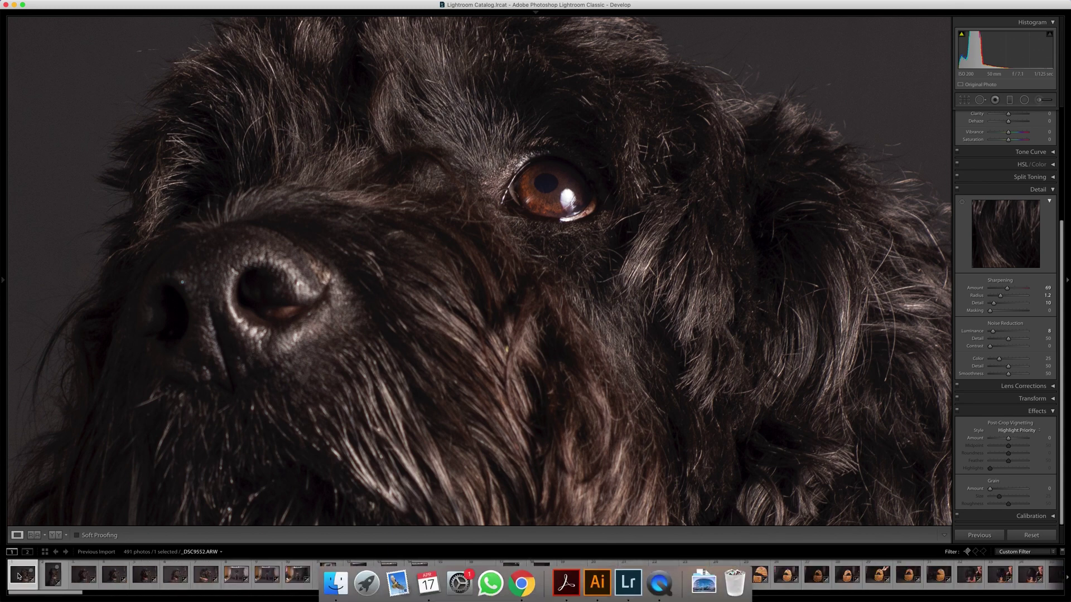
pyautogui.click(53, 574)
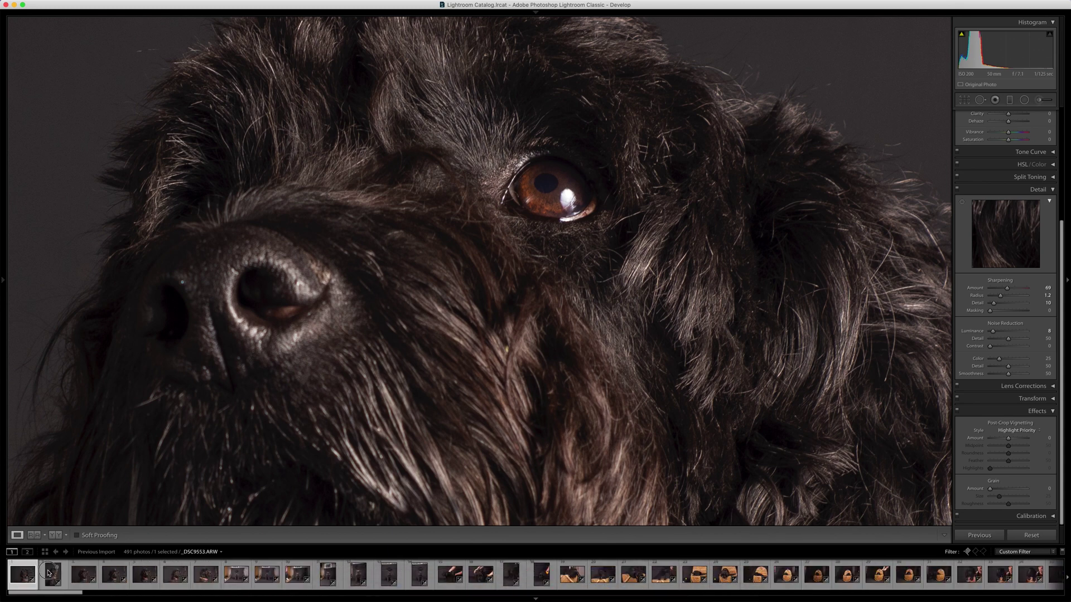
pyautogui.click(22, 572)
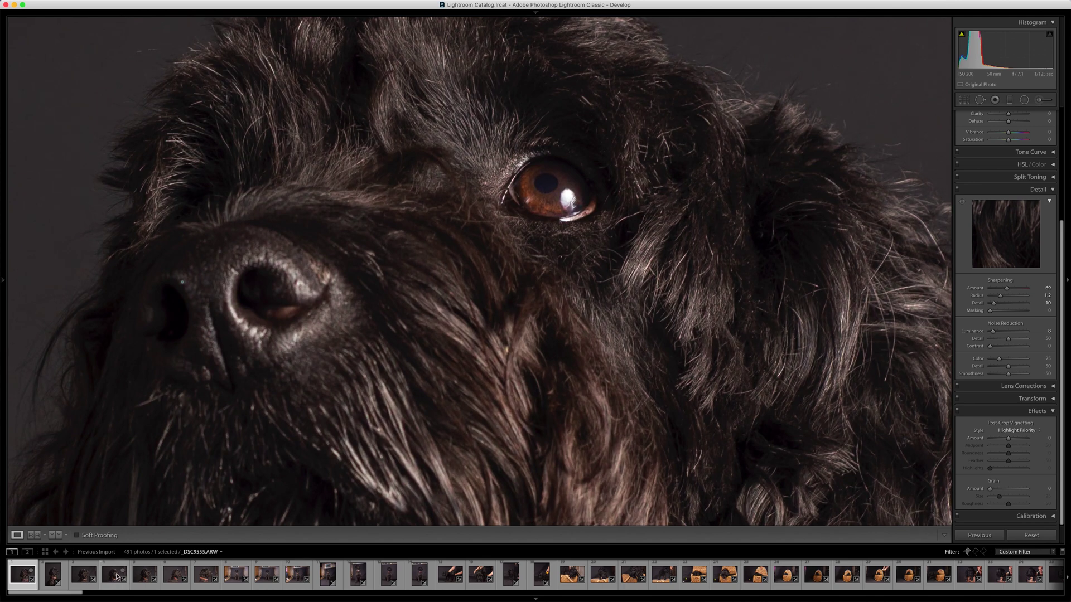
pyautogui.hscroll(5, 118, 576)
pyautogui.hscroll(8, 118, 576)
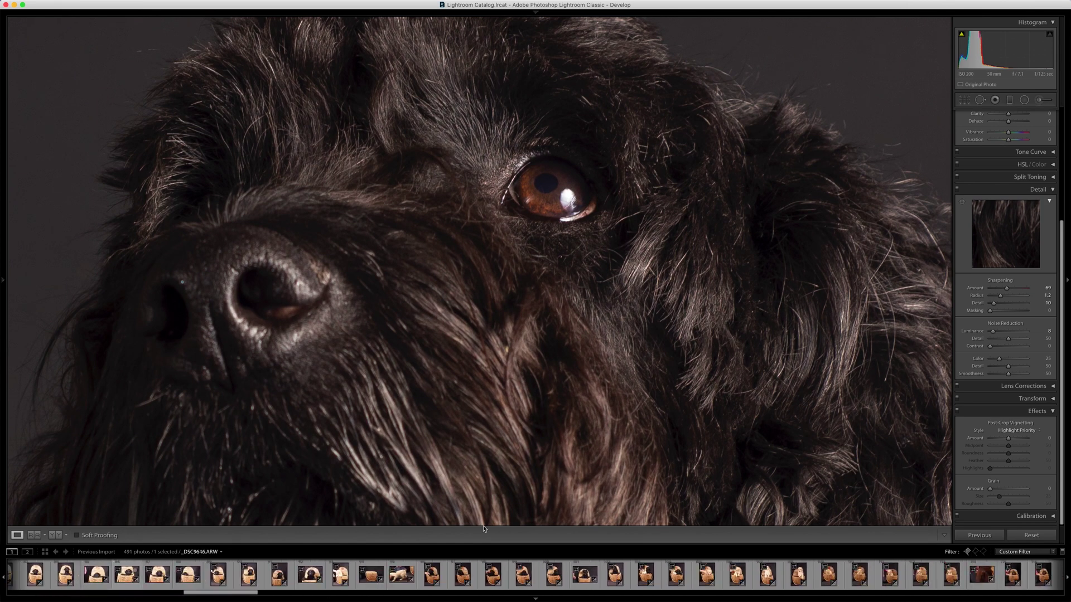
pyautogui.hscroll(10, 808, 574)
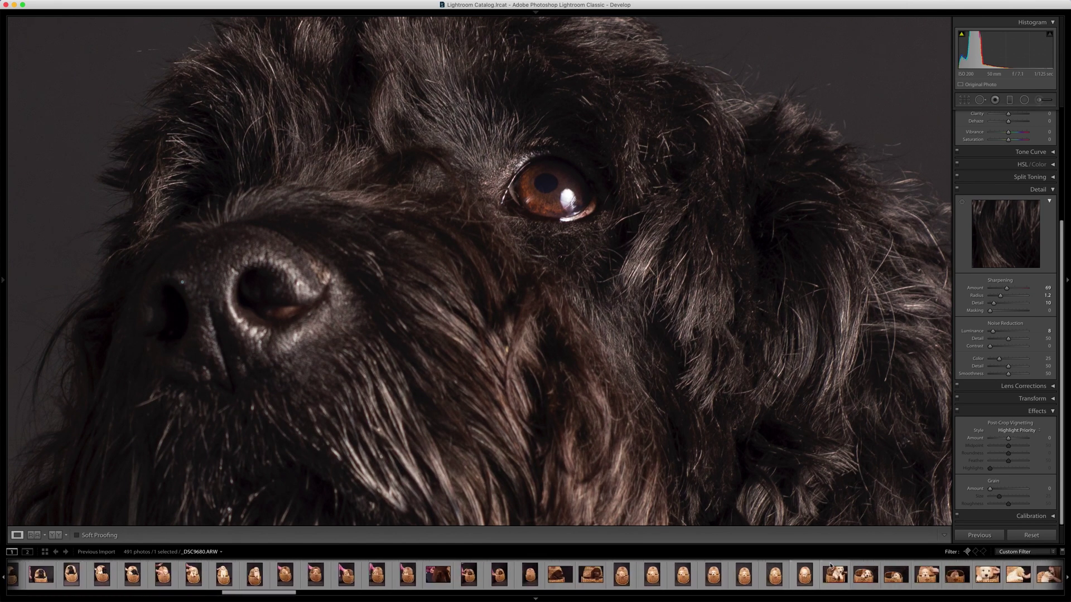
pyautogui.hscroll(10, 831, 566)
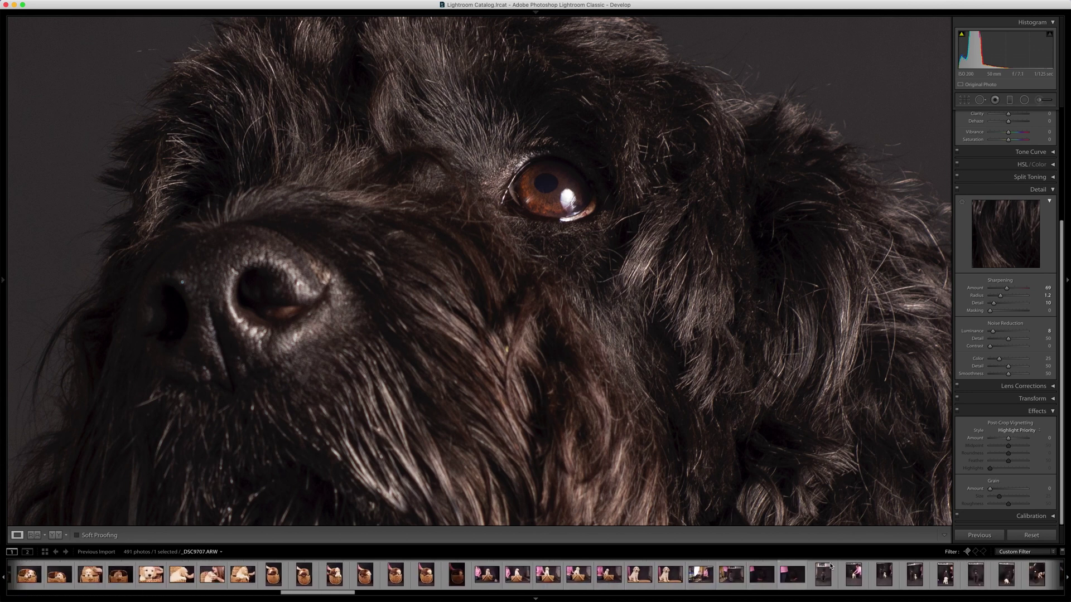
pyautogui.hscroll(10, 830, 566)
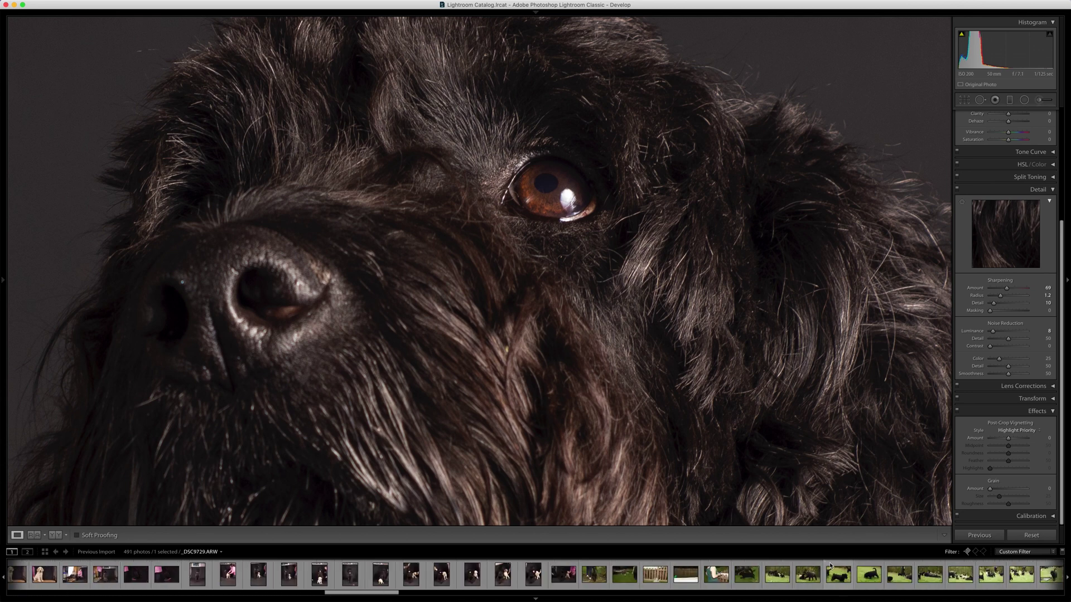
pyautogui.keyDown('shift'); pyautogui.click(559, 574); pyautogui.keyUp('shift')
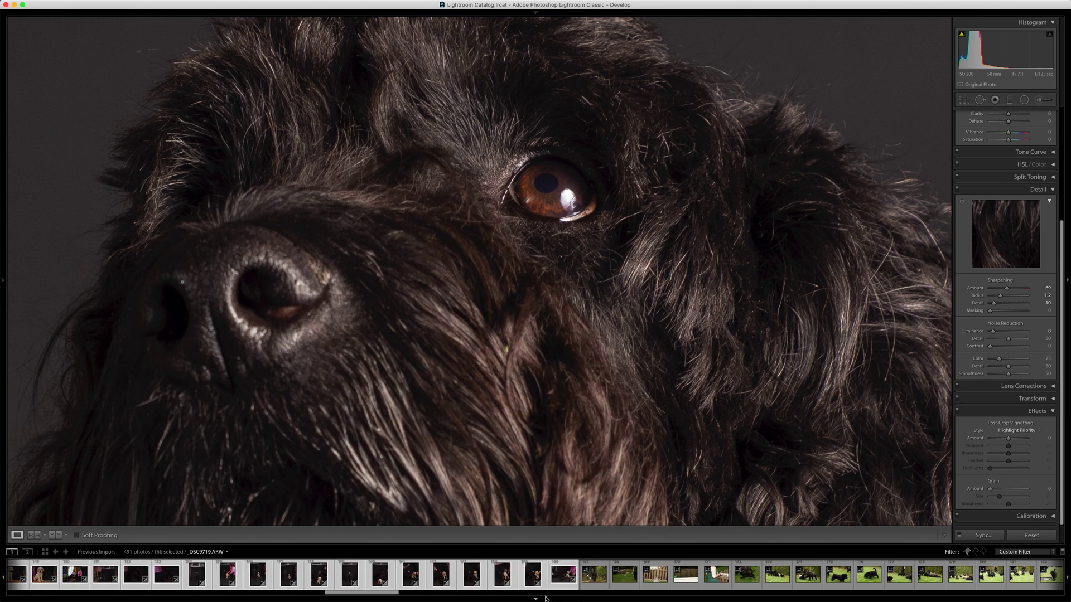
pyautogui.click(983, 535)
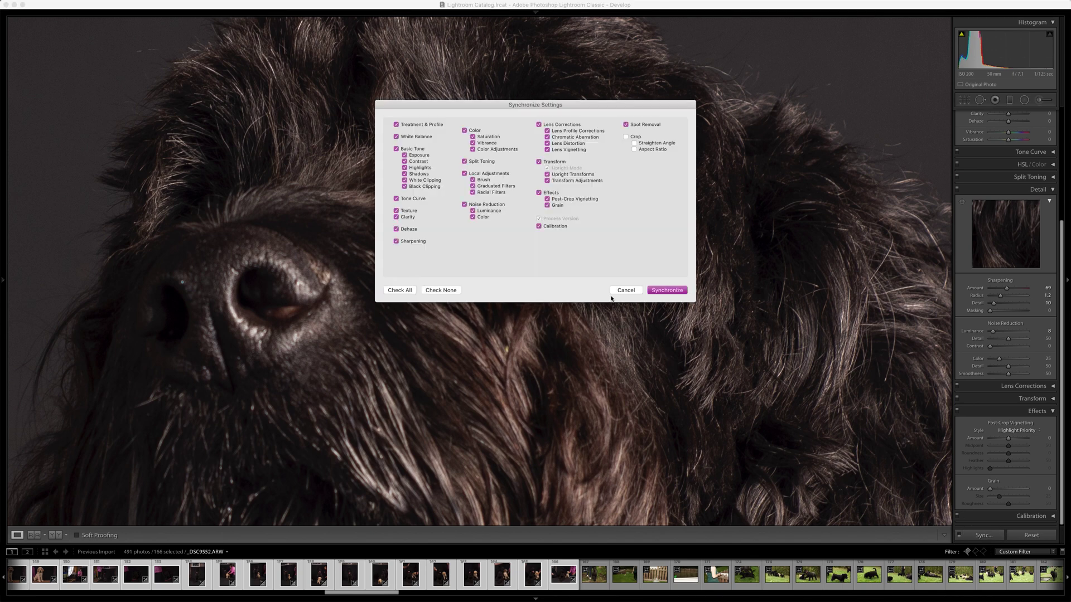
pyautogui.click(662, 292)
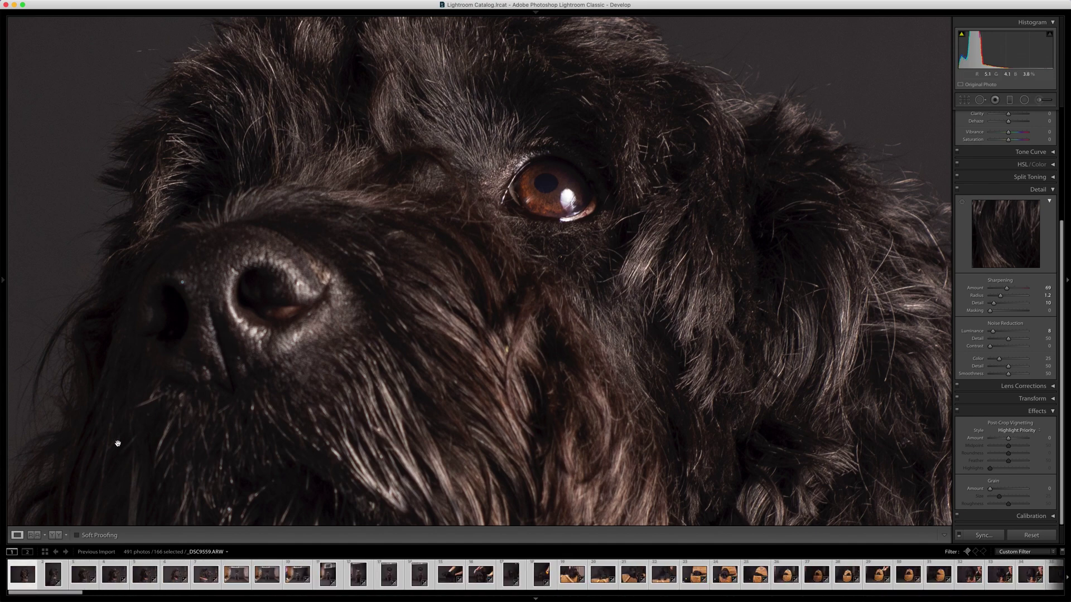
# Check the eye sharpness of the black dog portraits one by one at close zoom, and reject the vertical second photo
pyautogui.click(509, 190)
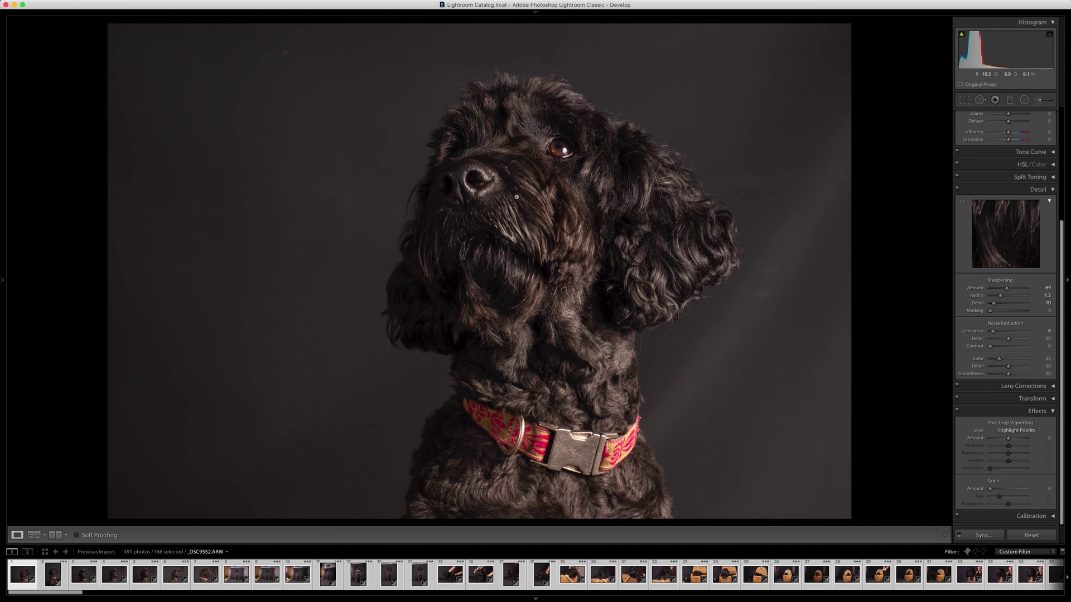
pyautogui.click(508, 192)
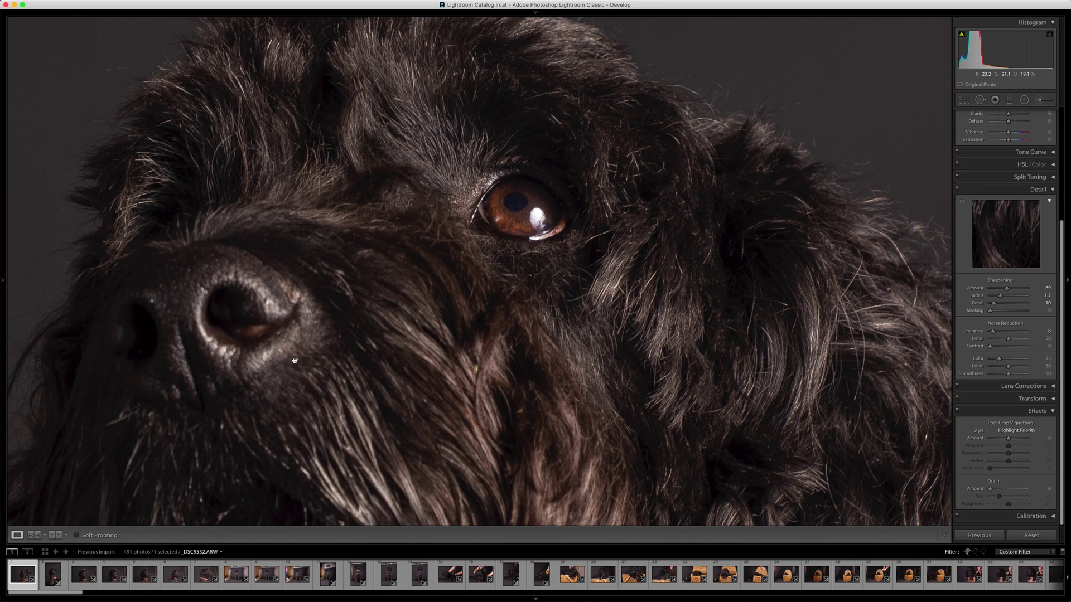
pyautogui.press('Right')
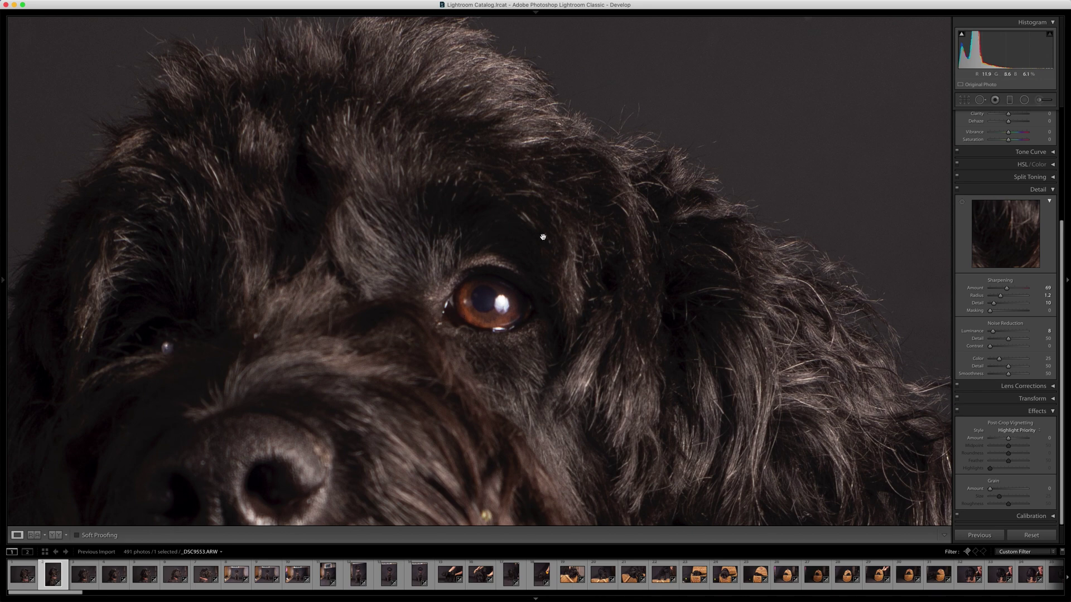
pyautogui.press('x')
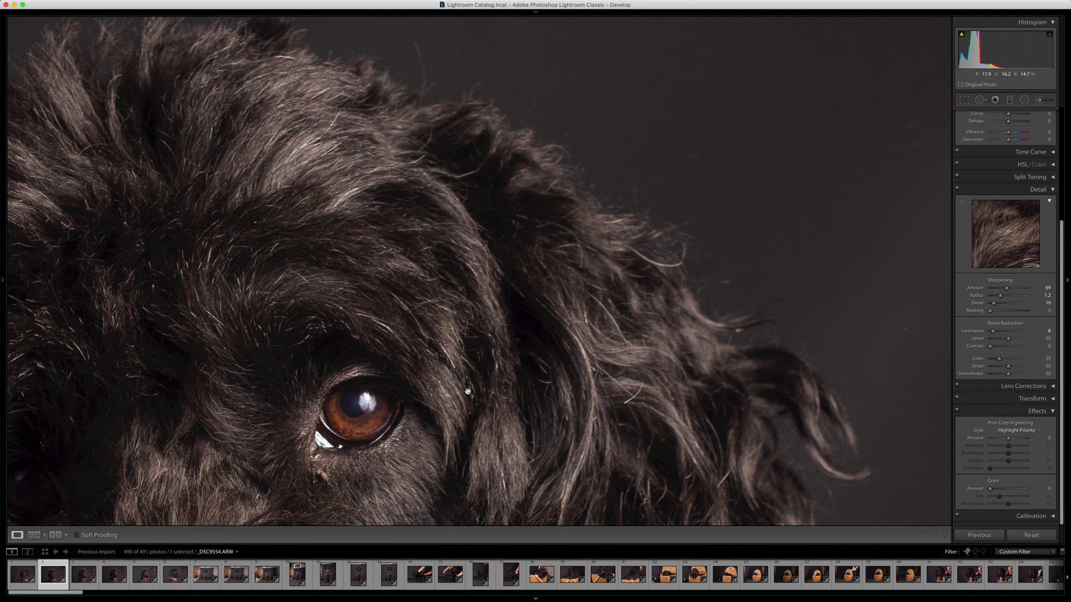
pyautogui.moveTo(415, 394); pyautogui.dragTo(498, 219)
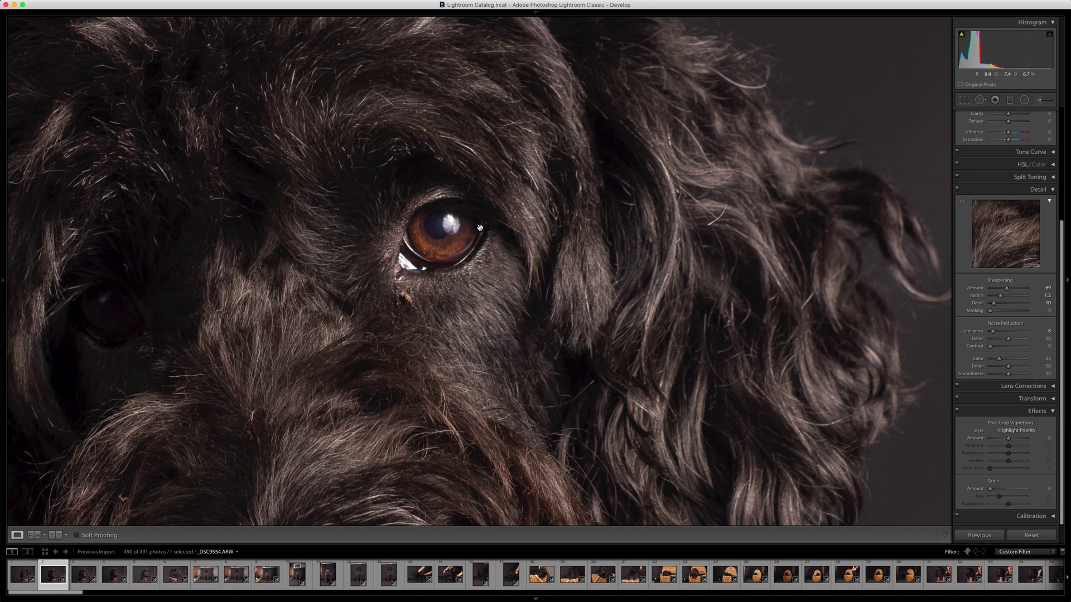
pyautogui.press('Right')
pyautogui.press('Right')
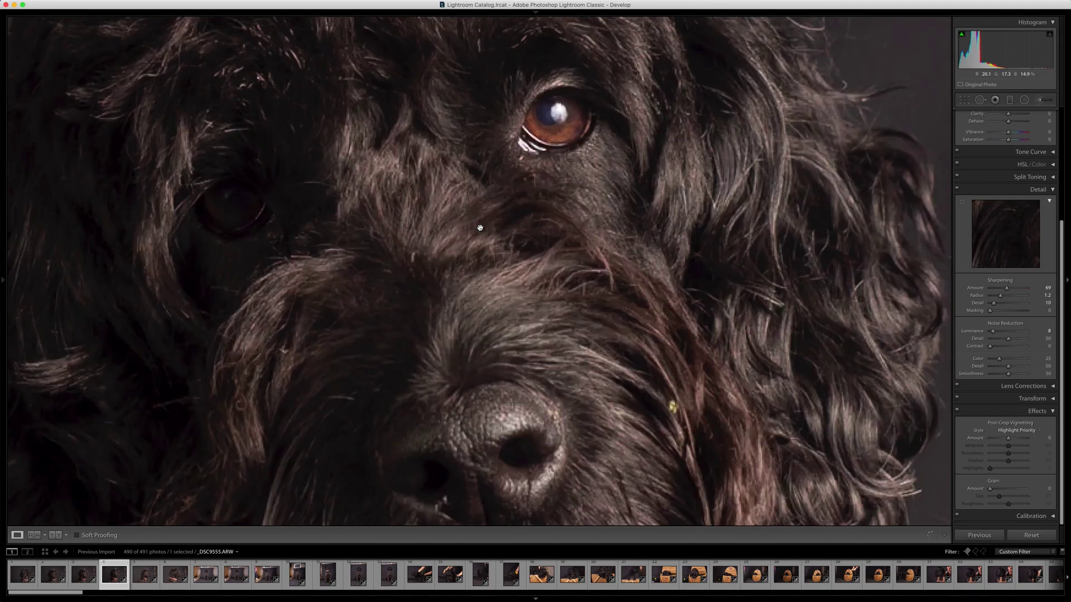
pyautogui.press('Right')
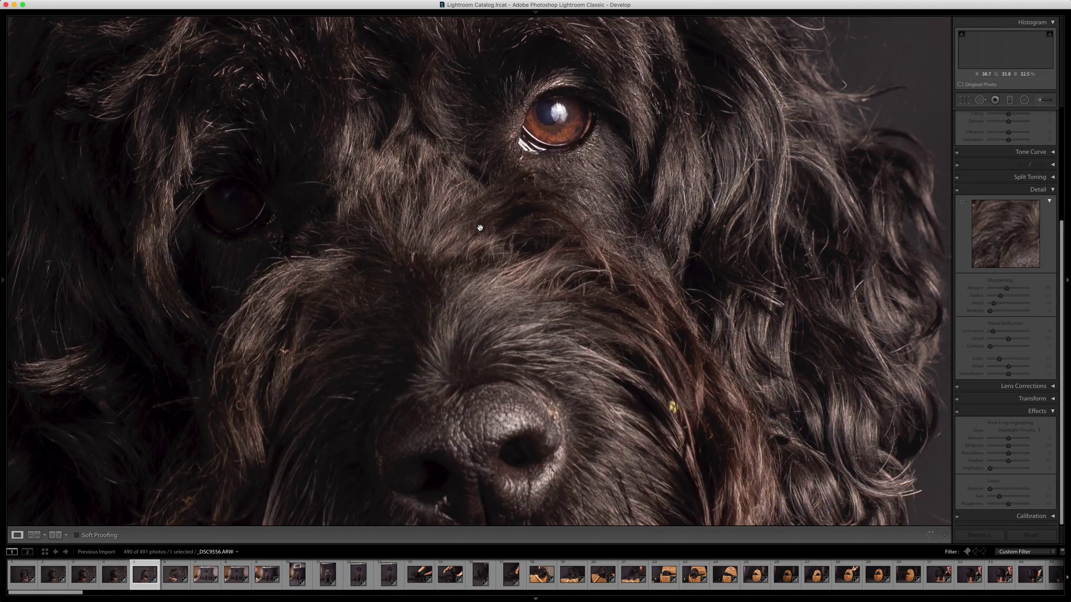
pyautogui.press('Right')
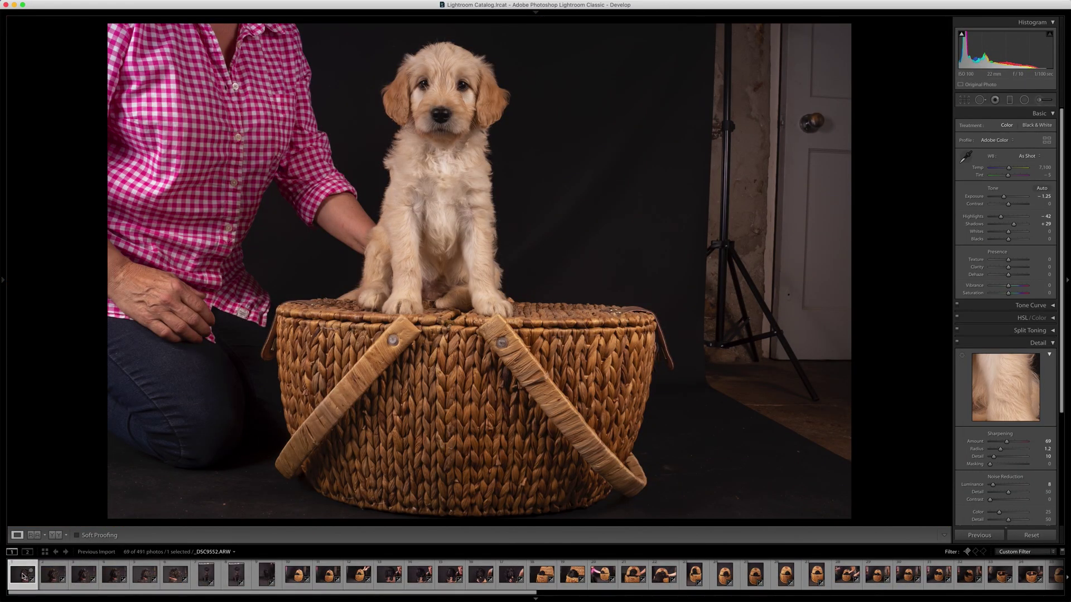
# Select the first six head-and-shoulders portraits of the black dog and compare them in the Library's Survey view
pyautogui.click(23, 576)
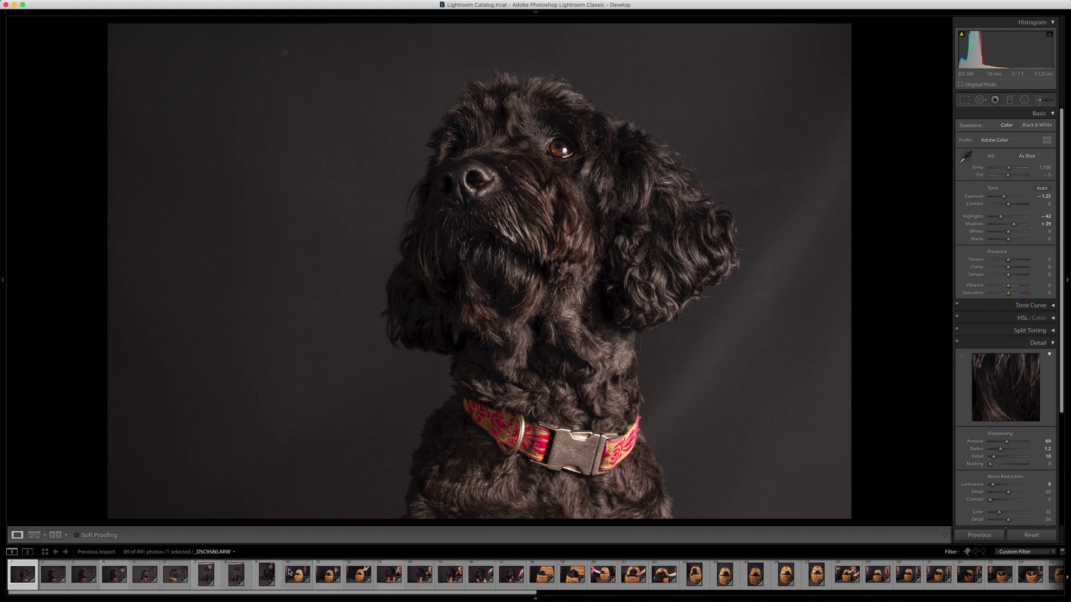
pyautogui.keyDown('shift'); pyautogui.click(176, 579); pyautogui.keyUp('shift')
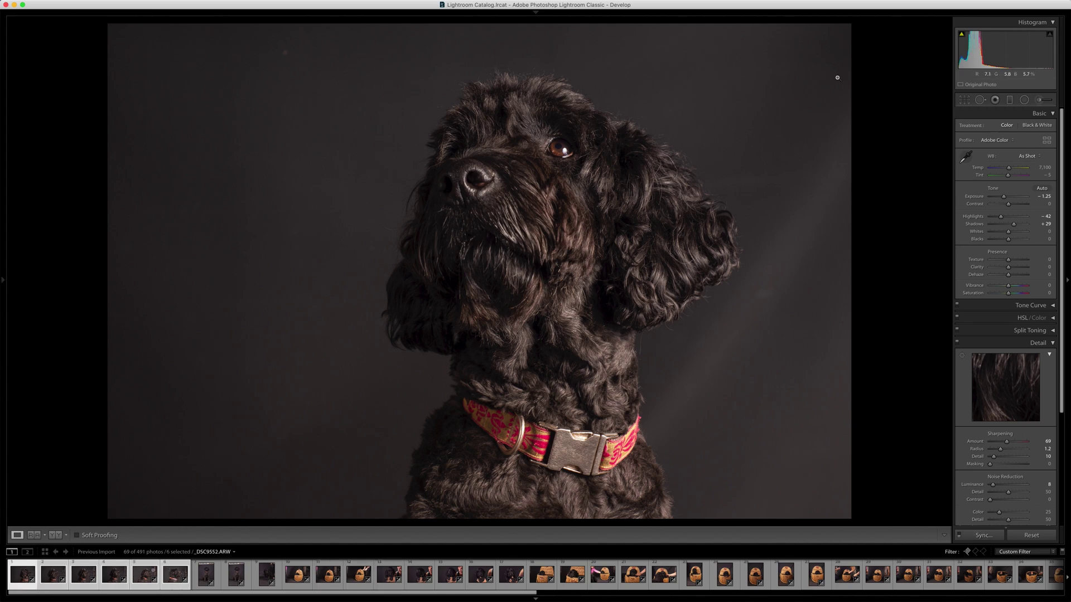
pyautogui.click(830, 25)
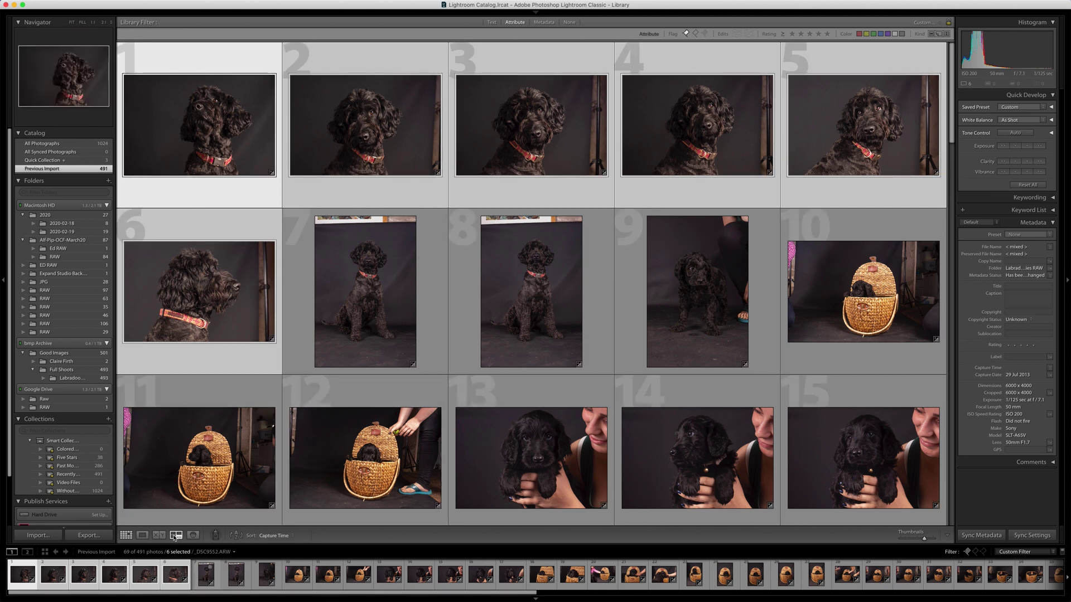
pyautogui.click(176, 536)
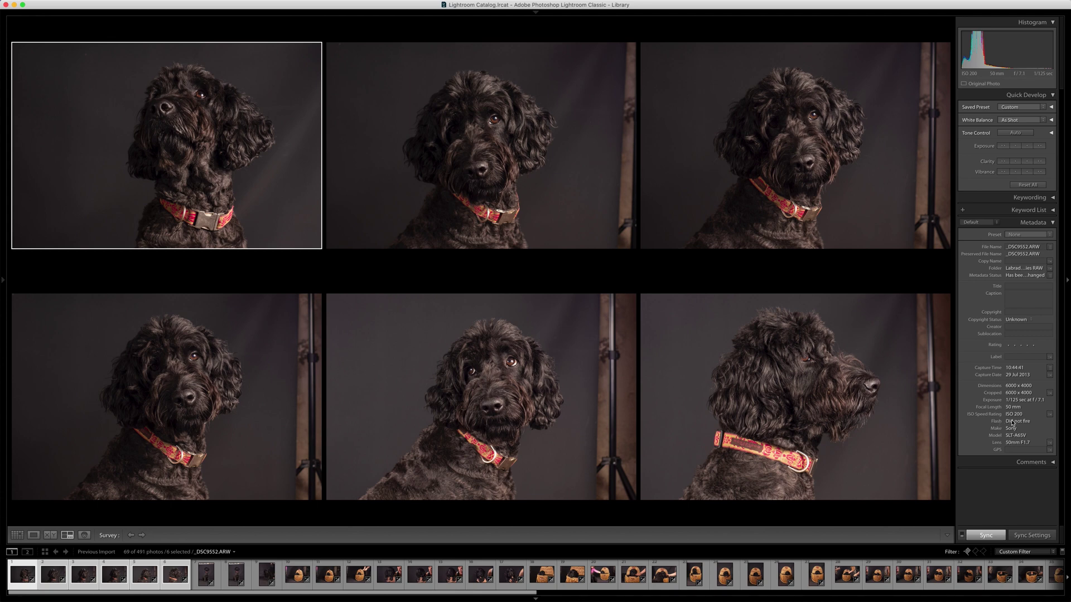
# Reject the side-profile shot and the three other latest portraits in the survey, keeping only the first two
pyautogui.click(772, 394)
pyautogui.press('x')
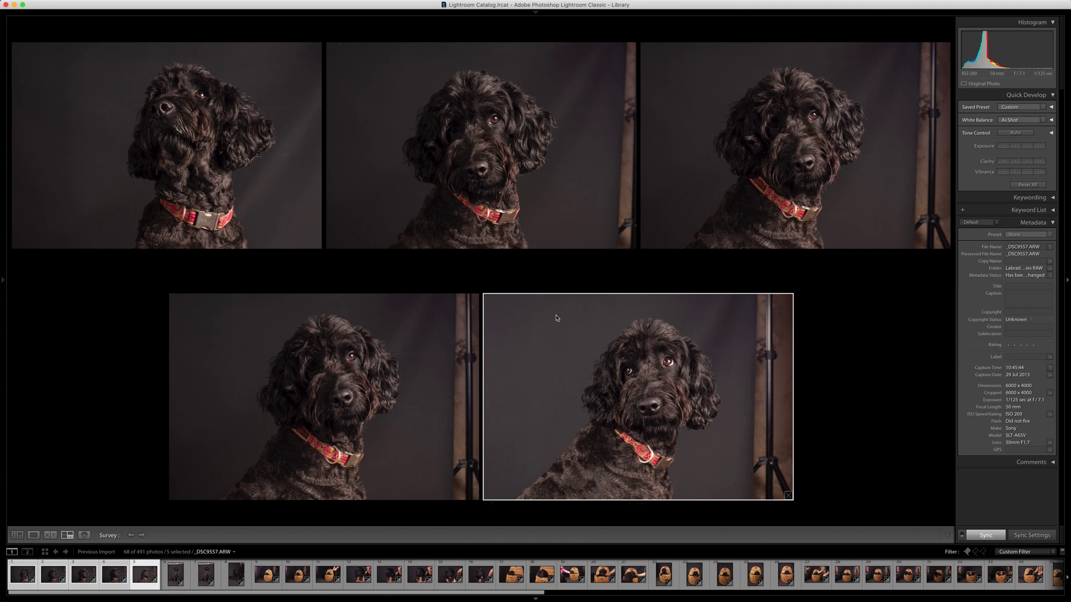
pyautogui.press('x')
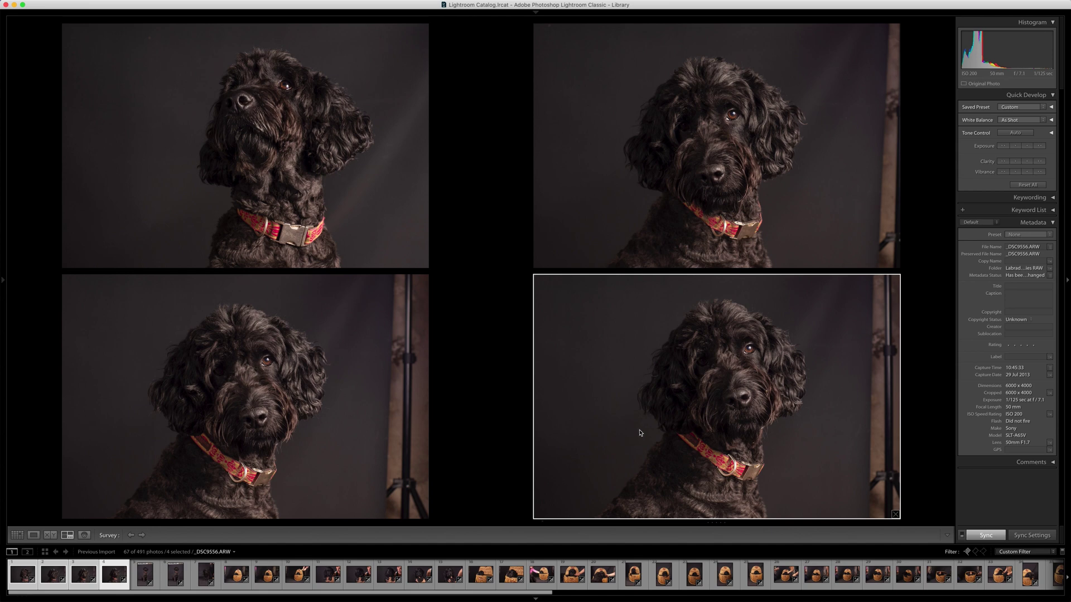
pyautogui.press('x')
pyautogui.press('x')
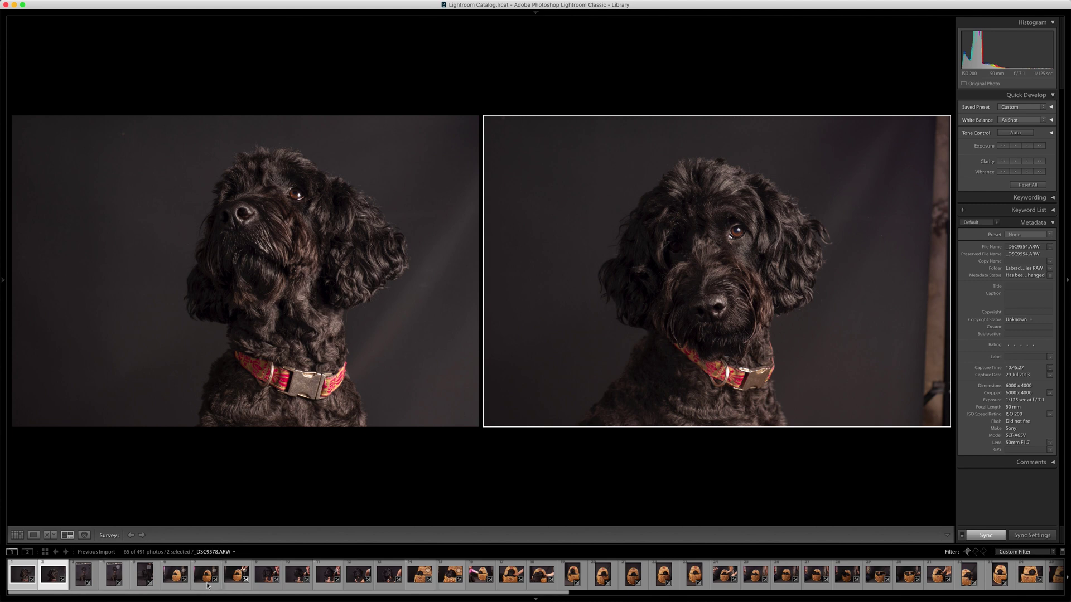
# Reject the two remaining head-and-shoulders portraits of the black dog, starting with the upward-looking one
pyautogui.click(27, 580)
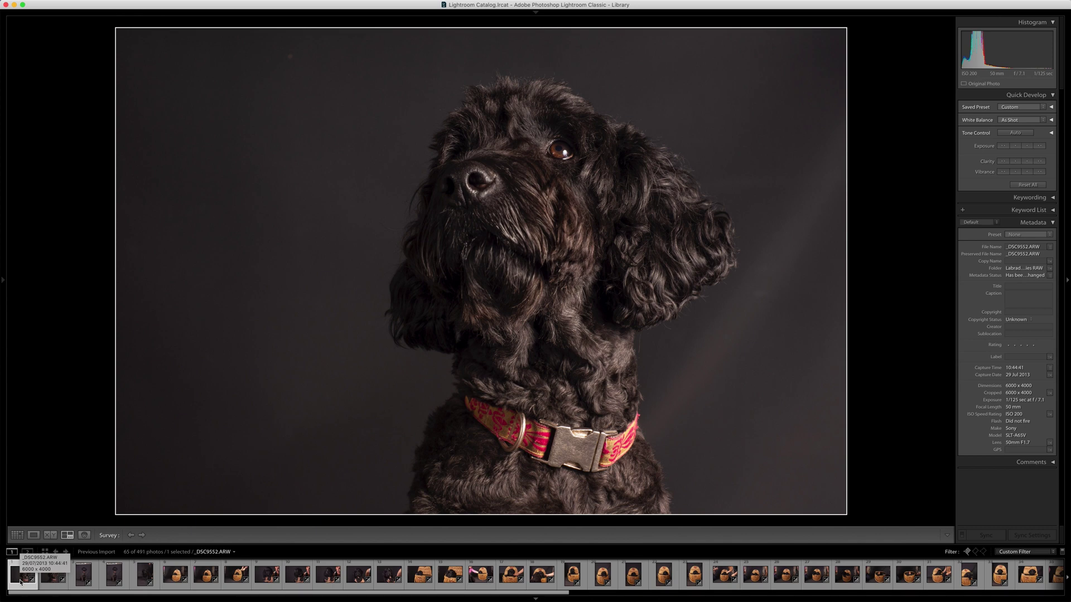
pyautogui.press('x')
pyautogui.press('x')
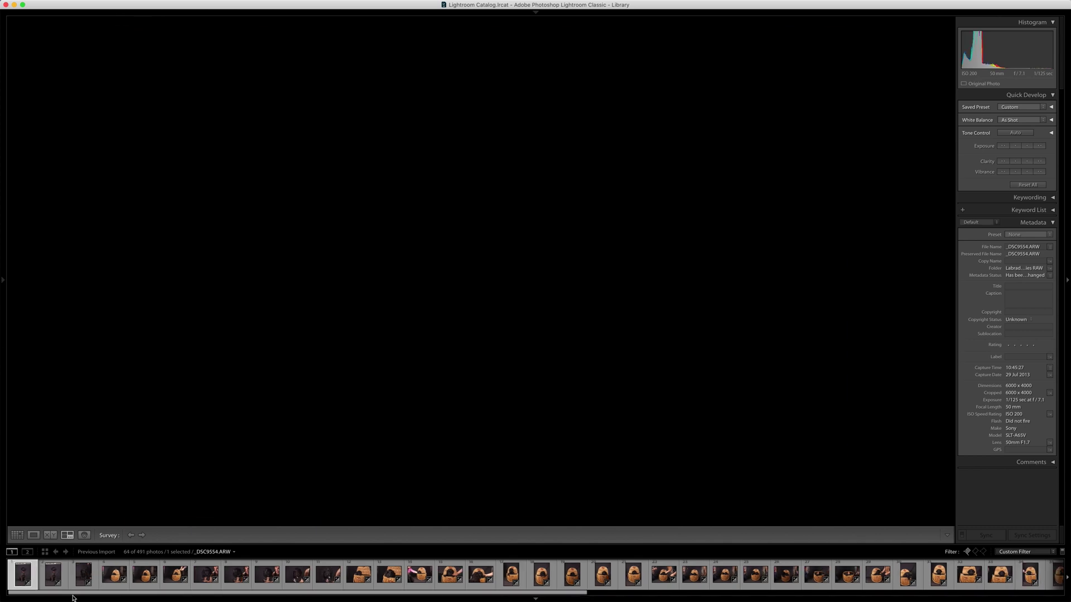
# Reject the remaining studio portraits of the adult black dog ahead of the puppy photos
pyautogui.press('x')
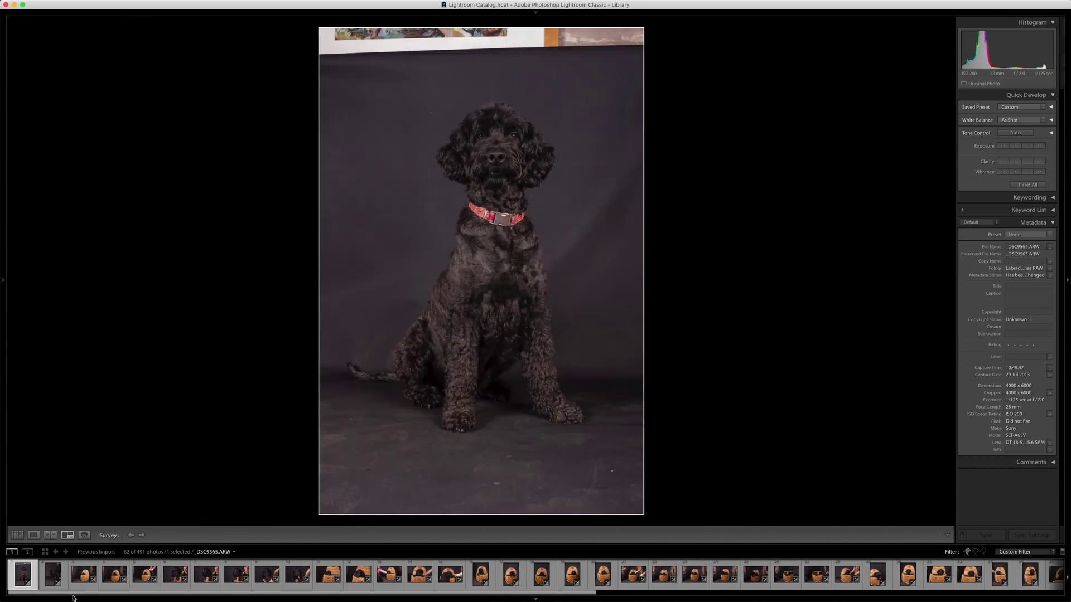
pyautogui.press('x')
pyautogui.press('x')
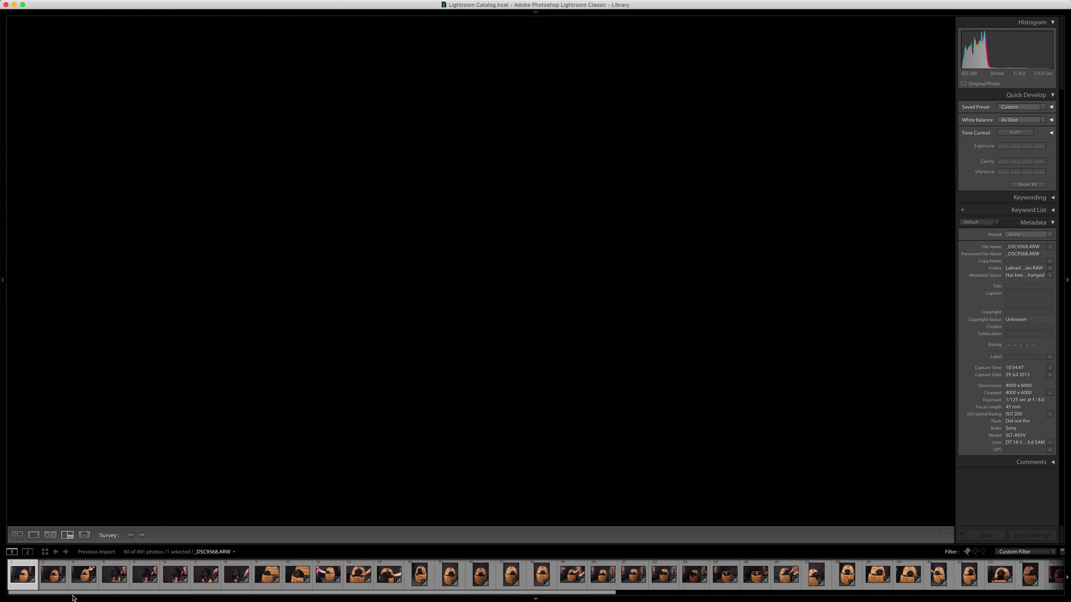
pyautogui.press('x')
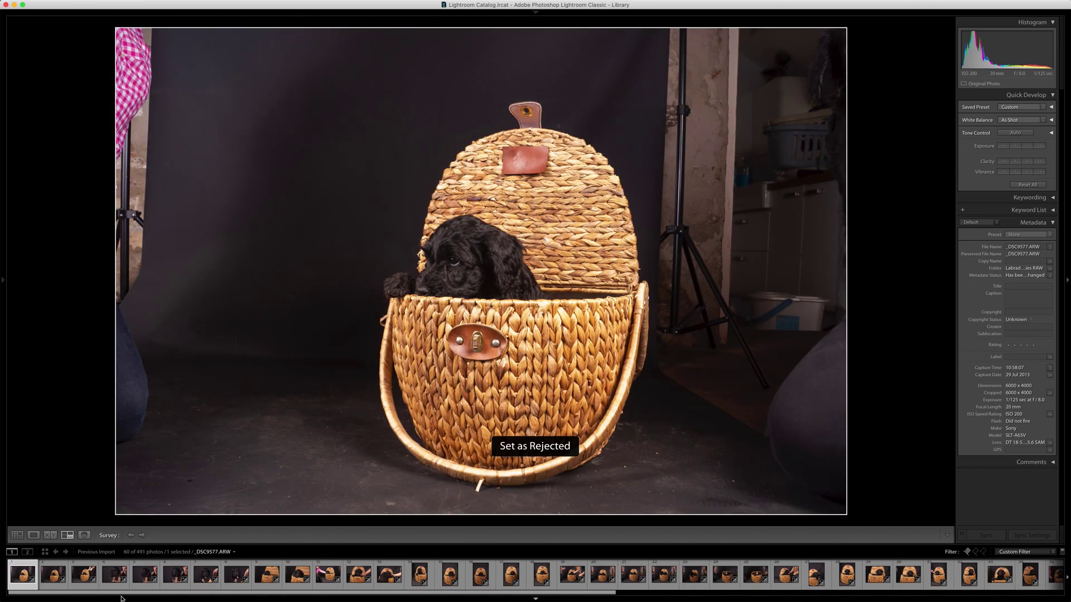
# Reject the weaker shots in the first group of black puppy photos with the wicker basket
pyautogui.press('x')
pyautogui.press('x')
pyautogui.press('x')
pyautogui.press('x')
pyautogui.press('x')
pyautogui.press('x')
pyautogui.press('x')
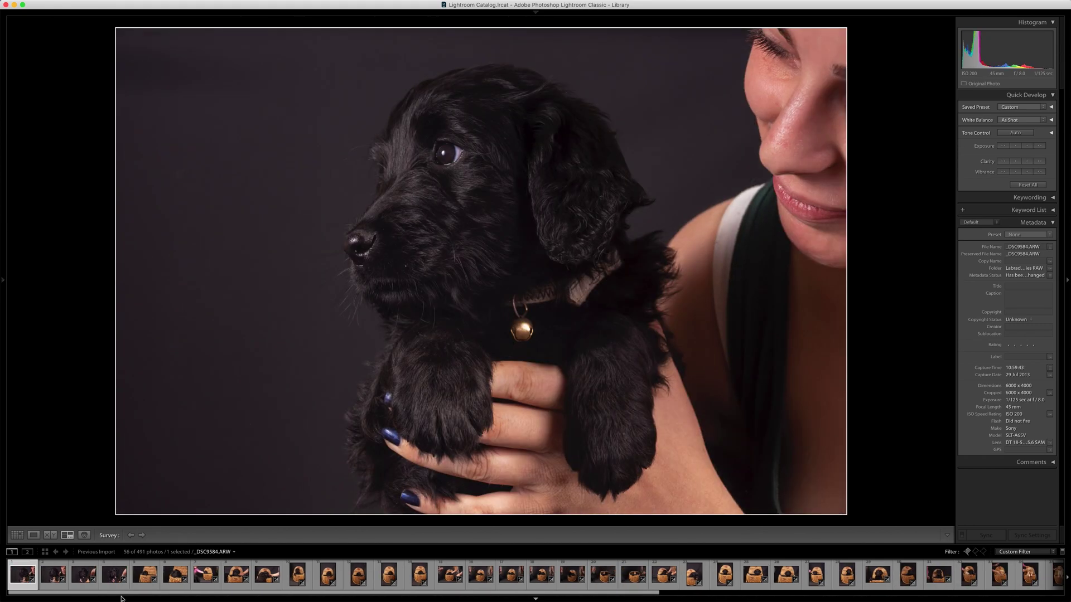
# Reject the close-ups of the black puppy held by a woman and the weaker basket shots that follow
pyautogui.press('x')
pyautogui.press('x')
pyautogui.press('x')
pyautogui.press('x')
pyautogui.press('x')
pyautogui.press('x')
pyautogui.press('x')
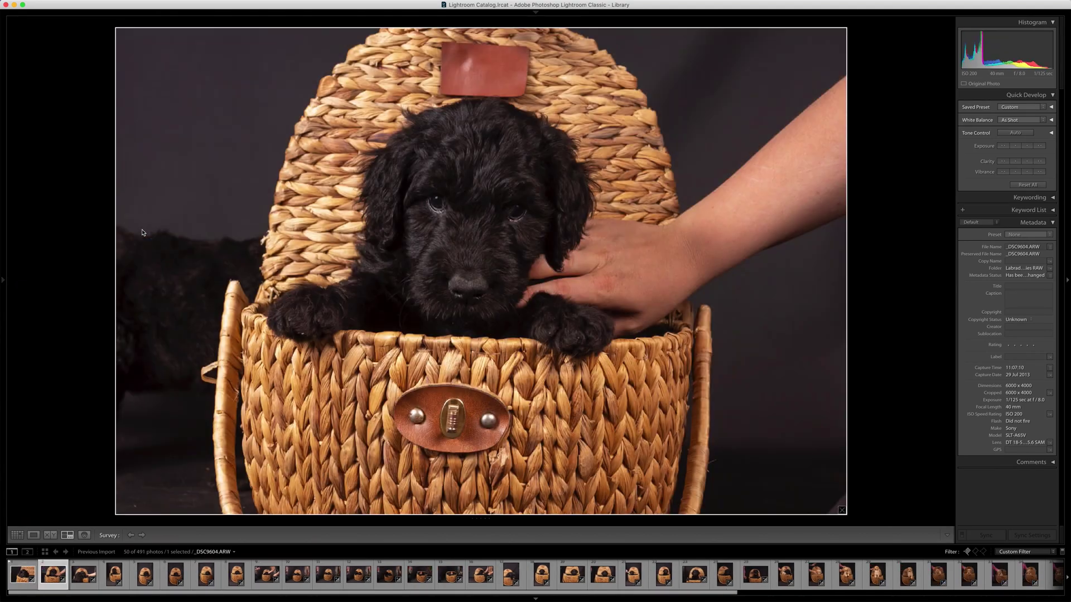
# Reject the puppy shot with a hand reaching into the basket and the weaker shots around the two-puppy photos
pyautogui.press('x')
pyautogui.press('x')
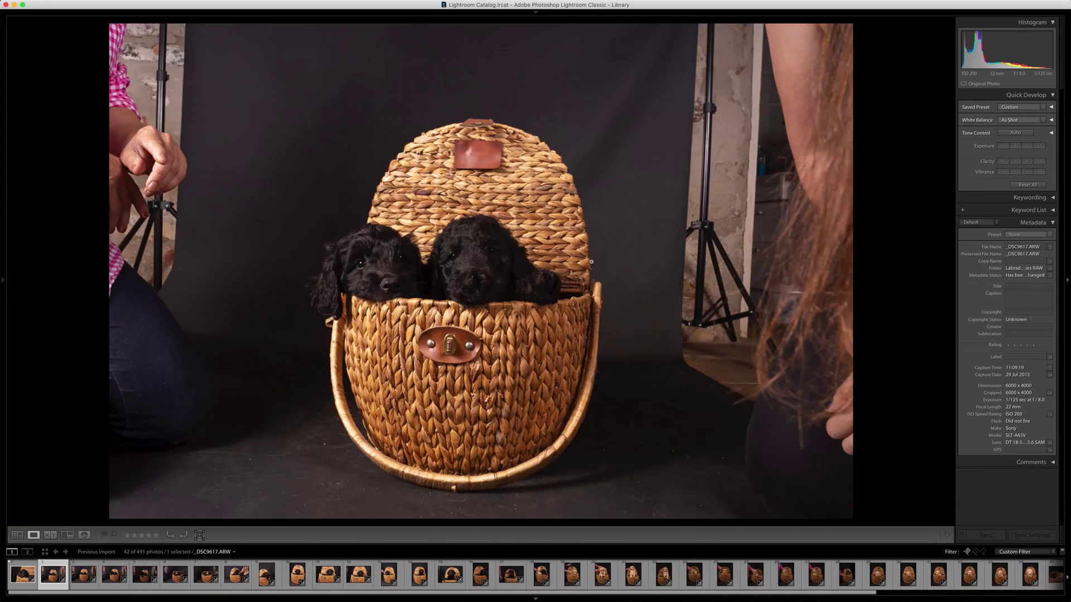
pyautogui.press('x')
pyautogui.press('x')
pyautogui.press('x')
pyautogui.press('x')
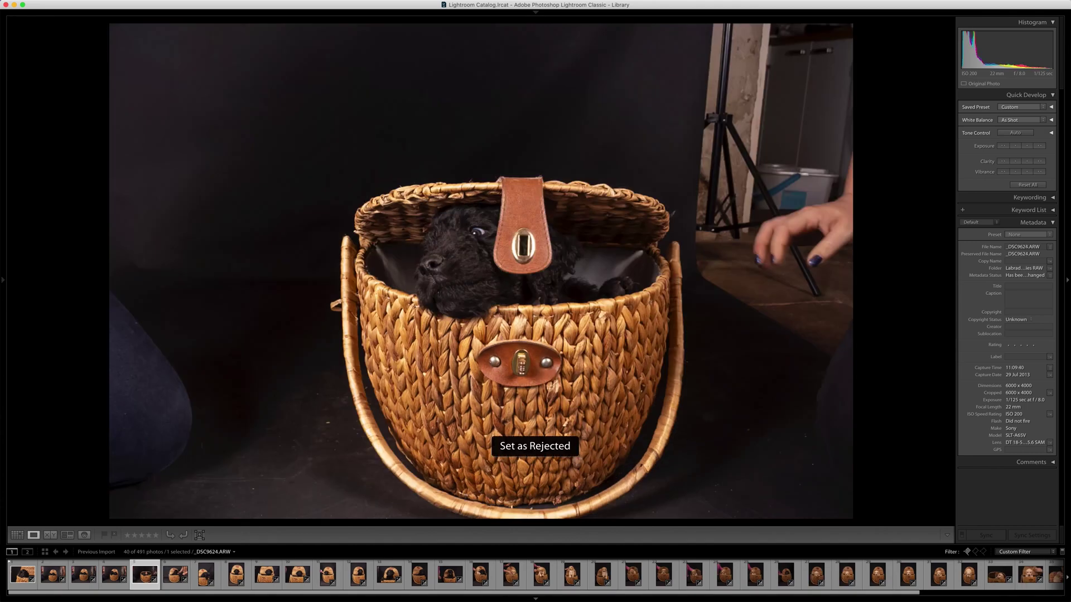
# Flag the best black puppy basket portraits as picks, including the vertical one leaning over the rim, and reject weaker ones
pyautogui.press('p')
pyautogui.press('x')
pyautogui.press('x')
pyautogui.press('x')
pyautogui.press('x')
pyautogui.press('p')
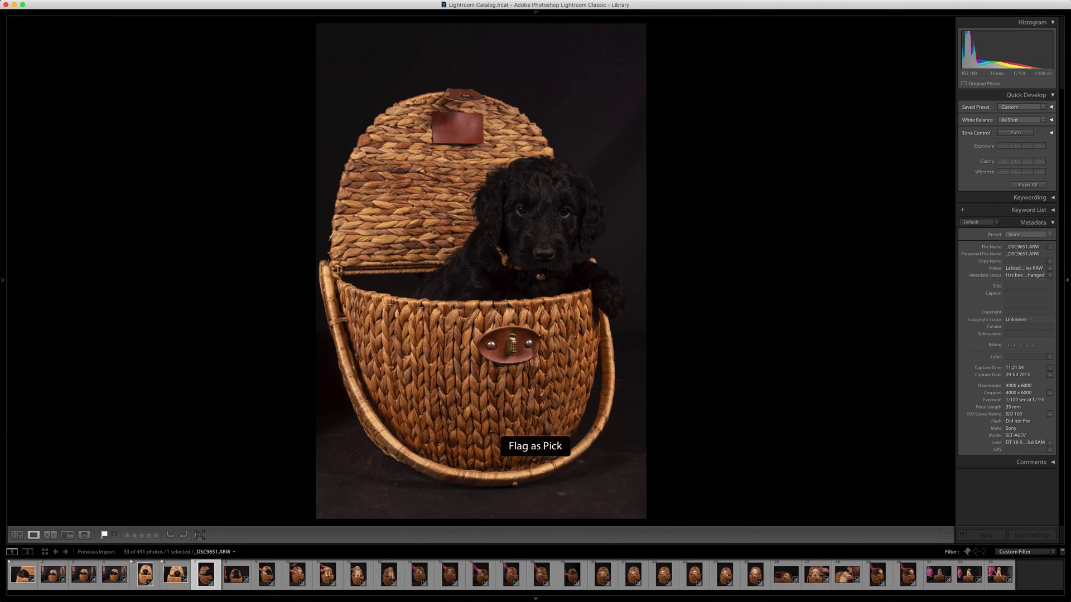
# Reject the weaker basket shots between the vertical black puppy portrait and the upright golden puppy
pyautogui.press('x')
pyautogui.press('x')
pyautogui.press('x')
pyautogui.press('x')
pyautogui.press('x')
pyautogui.press('x')
pyautogui.press('x')
pyautogui.press('x')
pyautogui.press('x')
pyautogui.press('x')
pyautogui.press('x')
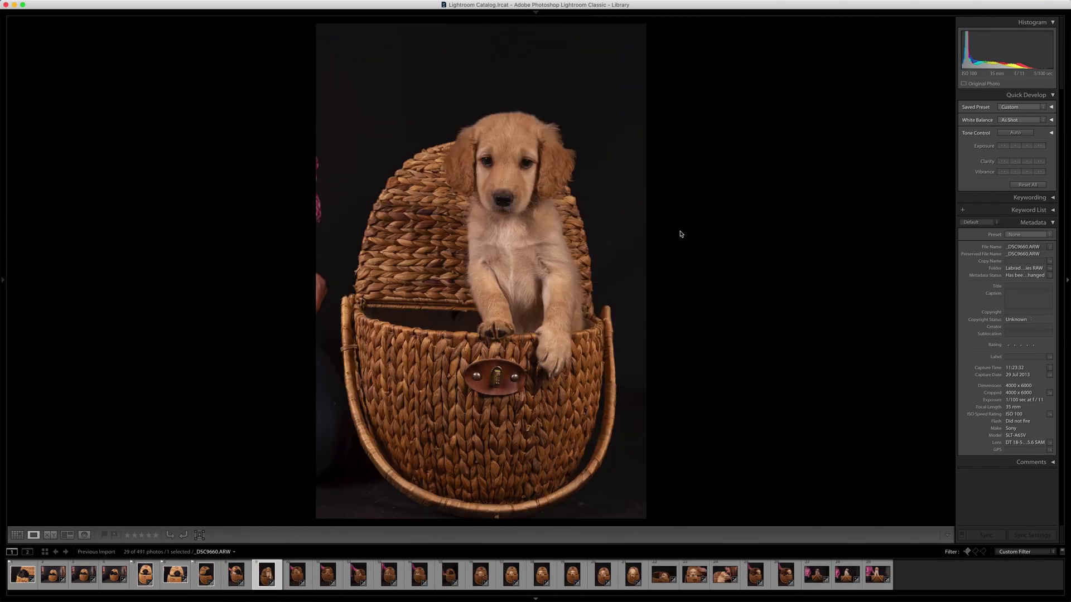
# Flag the best of the remaining golden and cream puppy shots as a pick and reject the weaker ones
pyautogui.press('x')
pyautogui.press('x')
pyautogui.press('p')
pyautogui.press('x')
pyautogui.press('x')
pyautogui.press('x')
pyautogui.press('x')
pyautogui.press('Left')
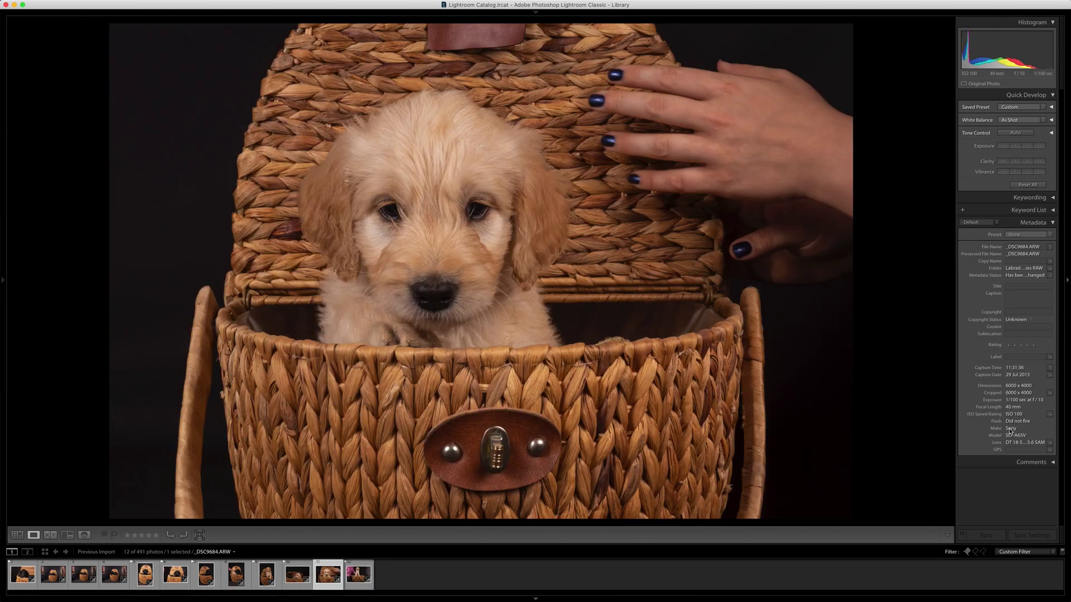
# Compare all remaining photos in Survey view and reject the upright golden puppy and the puppy peeking under the lid
pyautogui.press('super+a')
pyautogui.press('n')
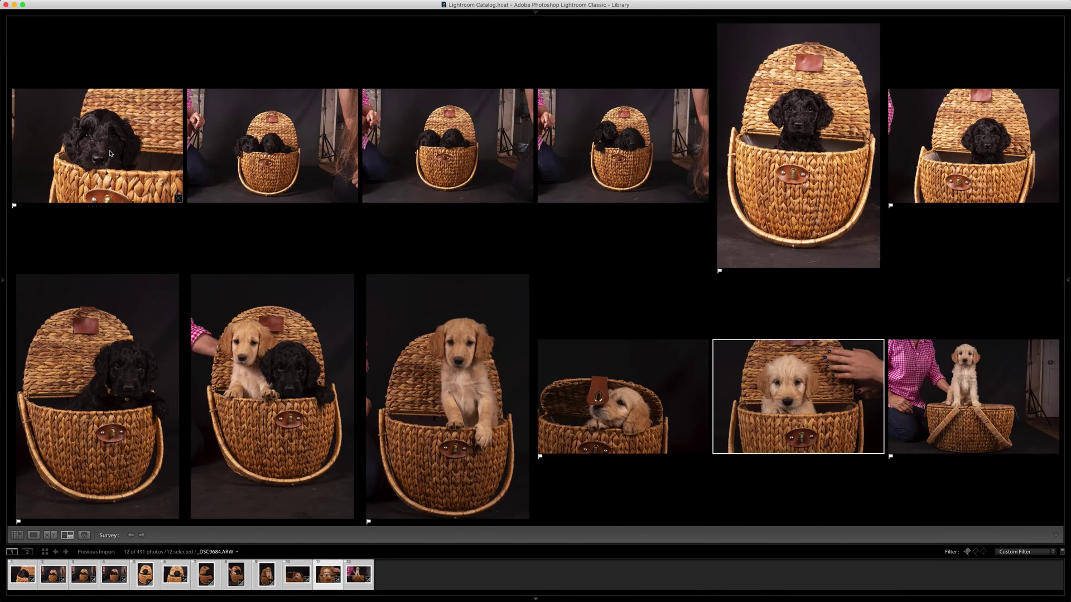
pyautogui.click(519, 507)
pyautogui.click(173, 196)
pyautogui.click(610, 447)
pyautogui.click(863, 444)
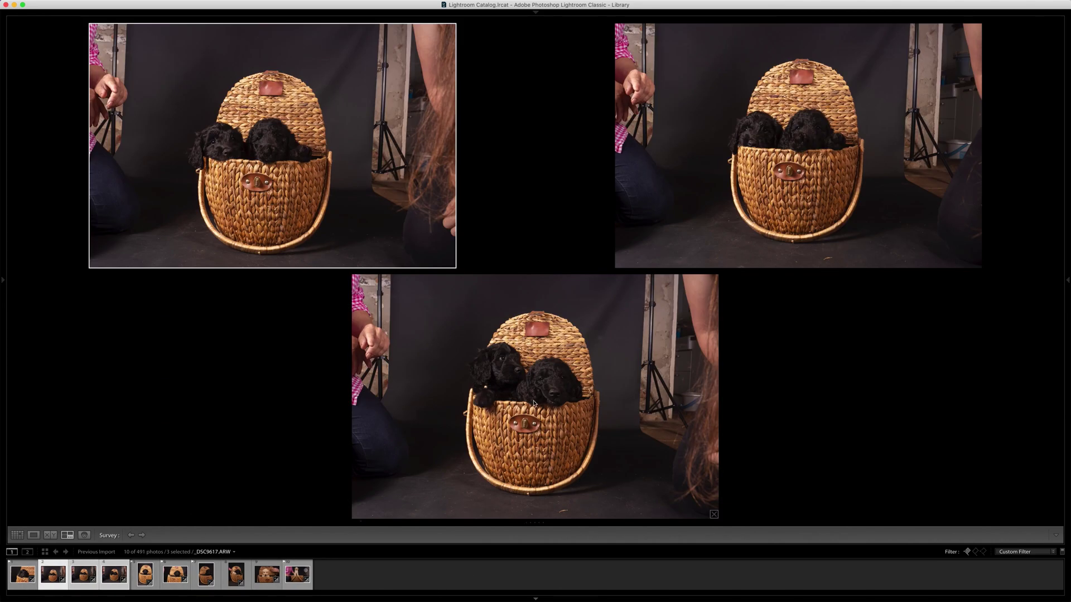
# Reject the middle of the three two-black-puppy shots and two weaker single black puppy photos, keeping the golden-and-black pair
pyautogui.click(714, 515)
pyautogui.click(144, 579)
pyautogui.press('e')
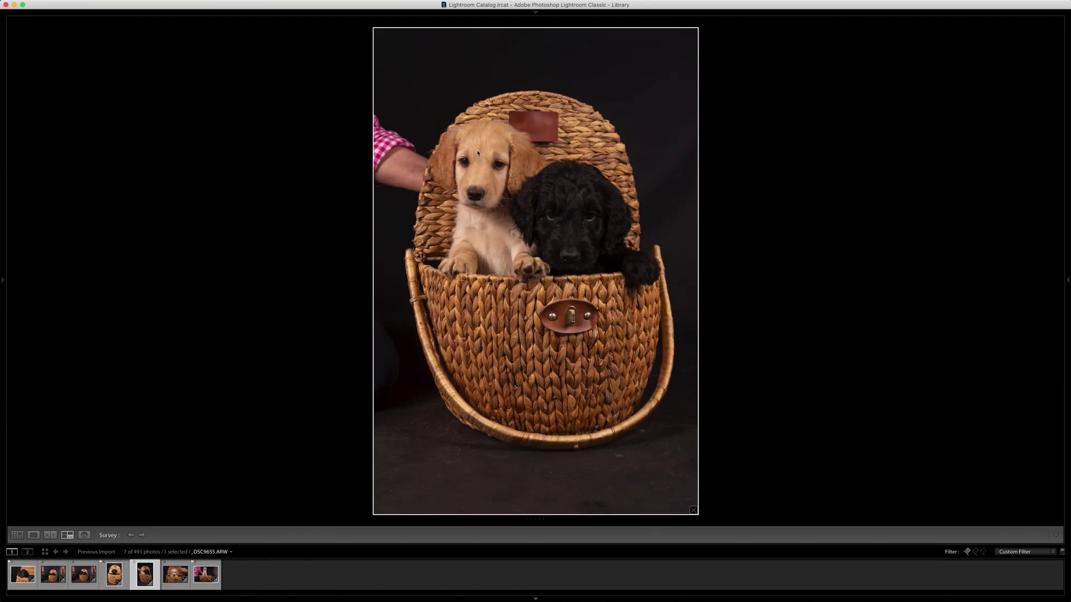
pyautogui.press('z')
pyautogui.click(176, 574)
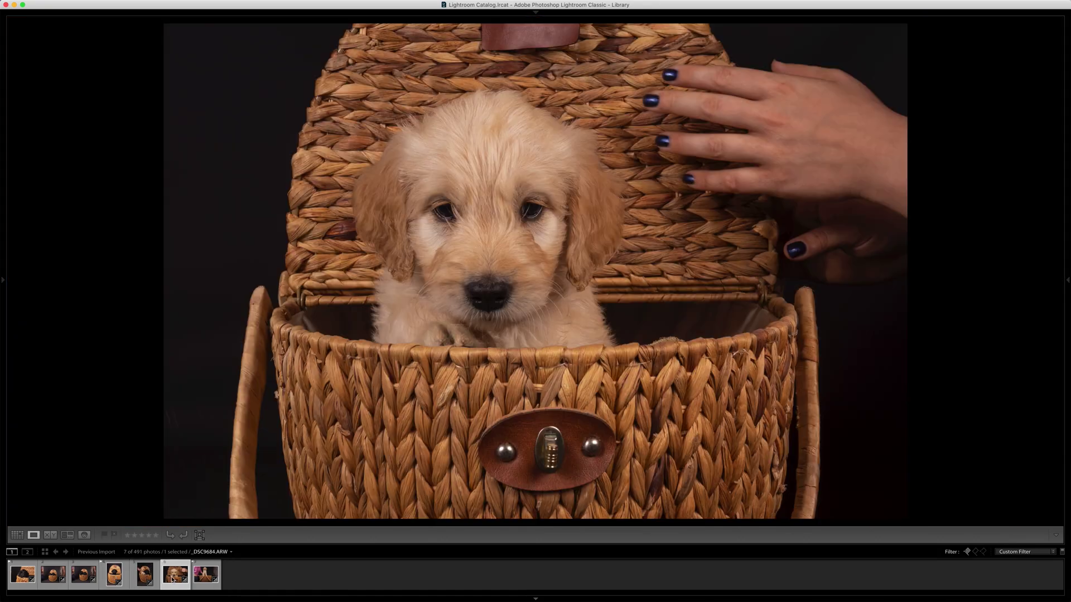
# Survey all remaining photos together and rate both shots of the two black puppies five stars
pyautogui.press('super+a')
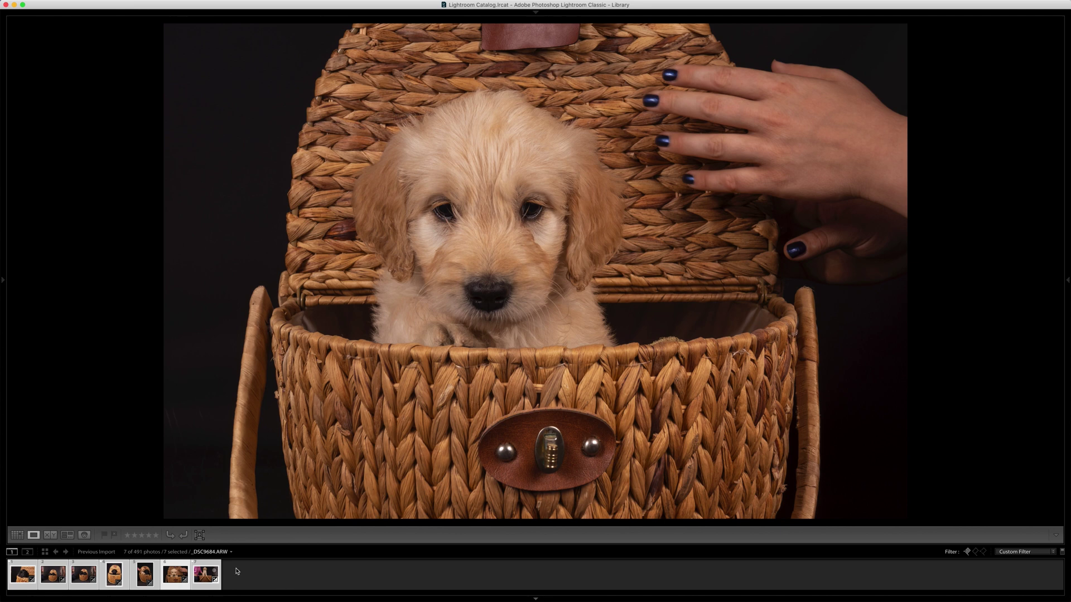
pyautogui.click(67, 535)
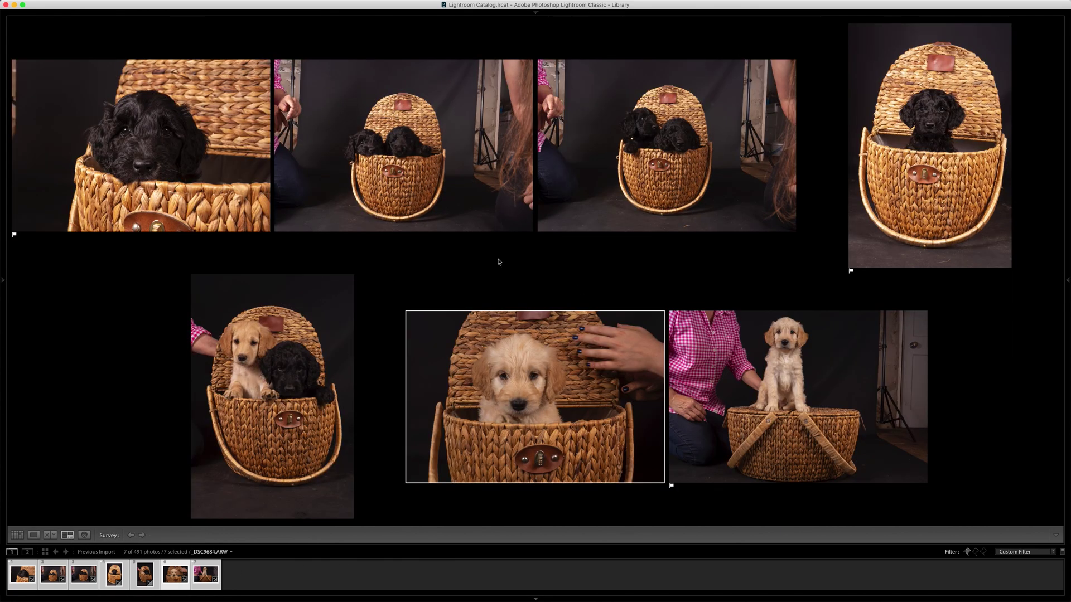
pyautogui.click(487, 142)
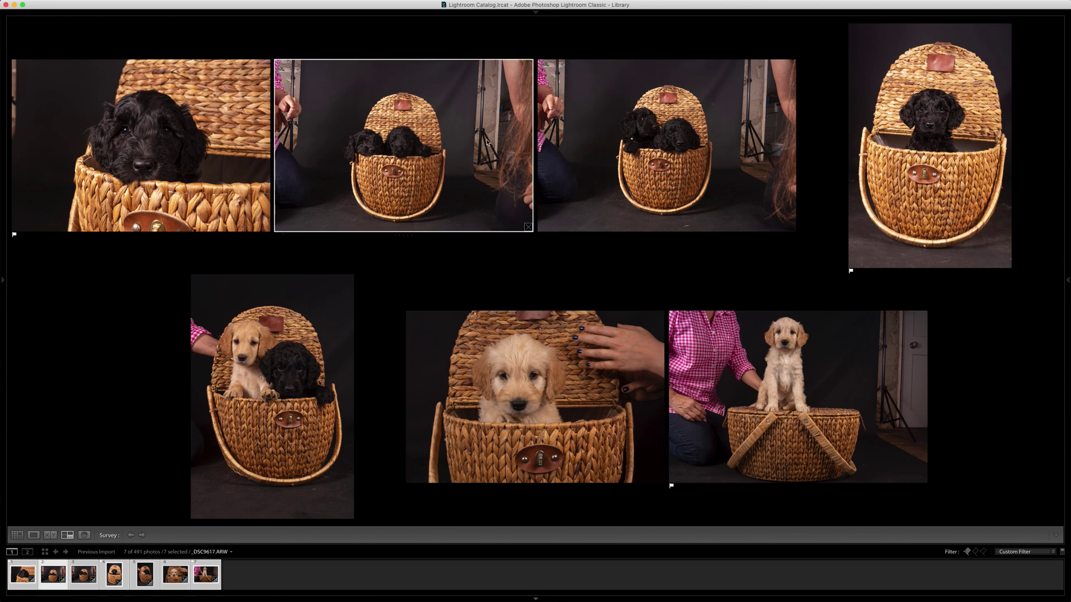
pyautogui.press('5')
pyautogui.click(647, 139)
pyautogui.press('5')
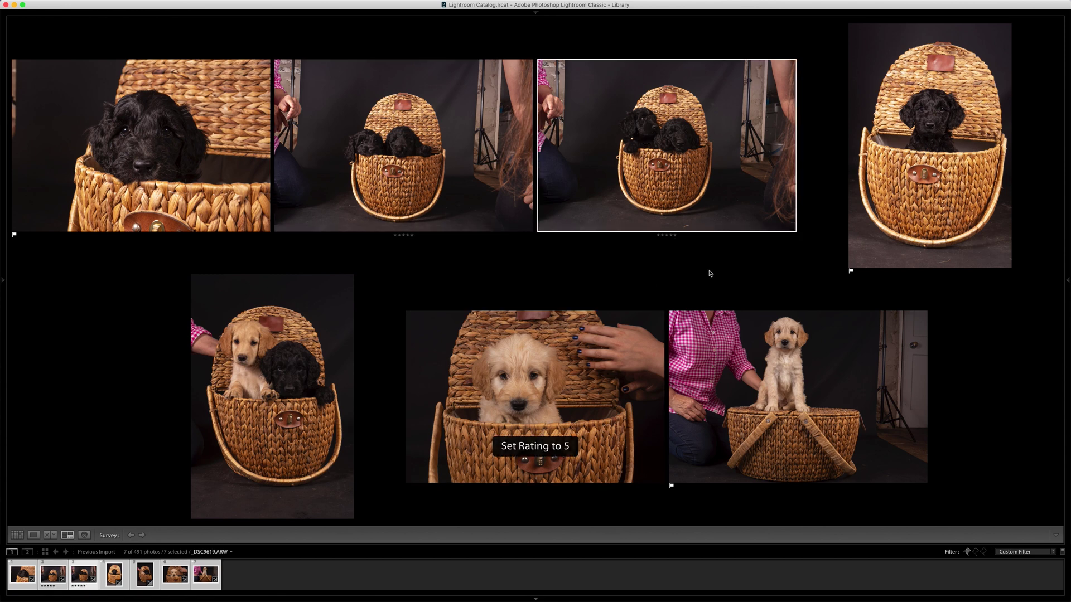
# Rate the vertical black puppy portrait and the cream puppy sitting on the basket five stars
pyautogui.click(1007, 263)
pyautogui.press('5')
pyautogui.click(809, 371)
pyautogui.press('5')
# Flag the still unflagged photos as picks, including the golden and black puppy pair, and clear the selection
pyautogui.click(22, 574)
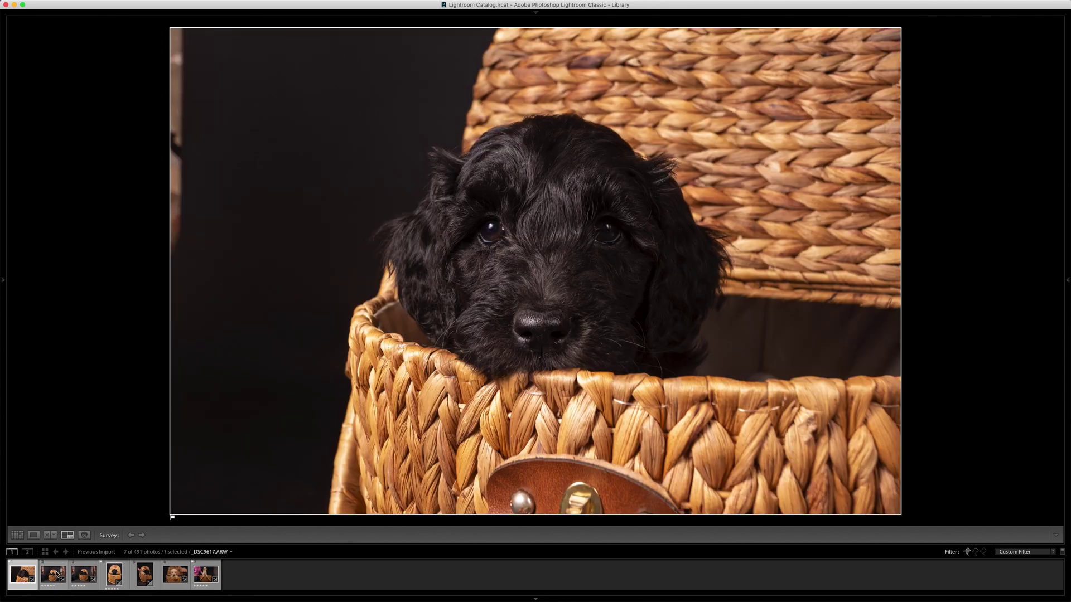
pyautogui.click(54, 575)
pyautogui.press('p')
pyautogui.click(146, 576)
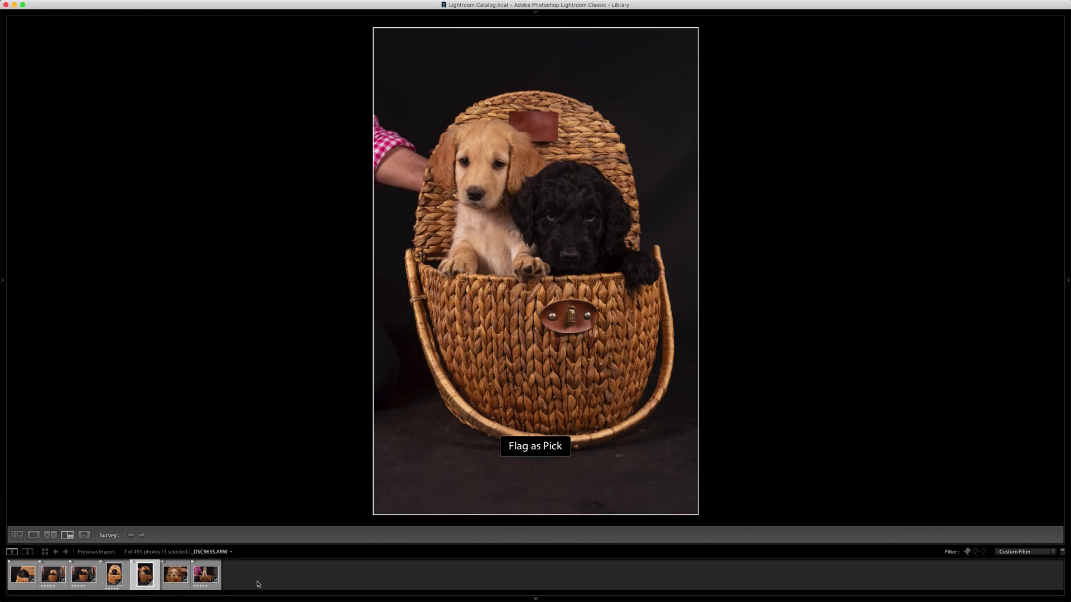
pyautogui.click(259, 583)
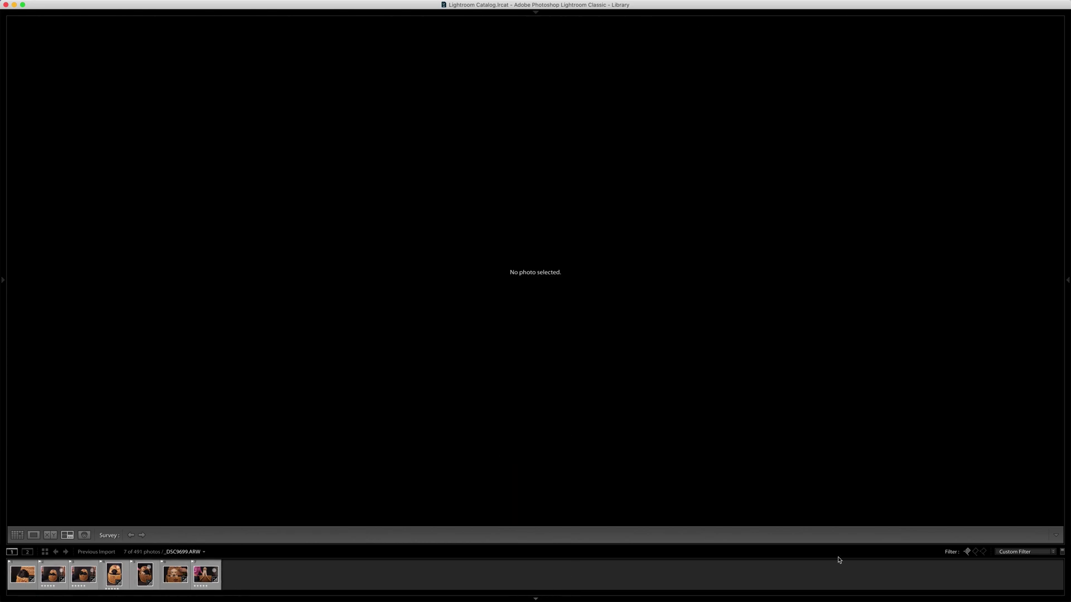
# Filter the filmstrip to flagged photos only and open the black puppy close-up in the Develop module
pyautogui.click(975, 553)
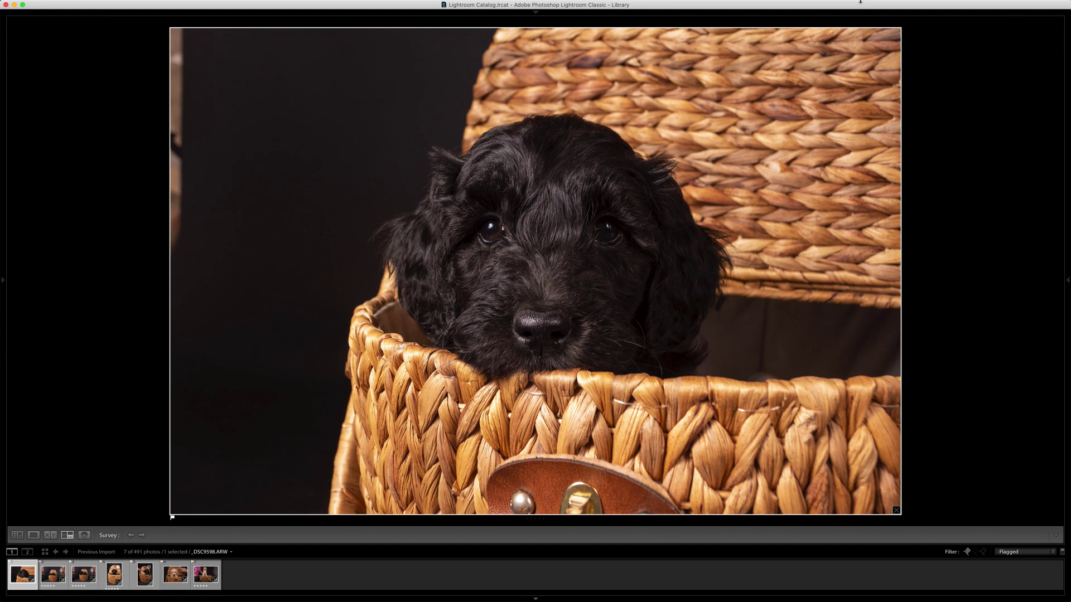
pyautogui.click(1066, 53)
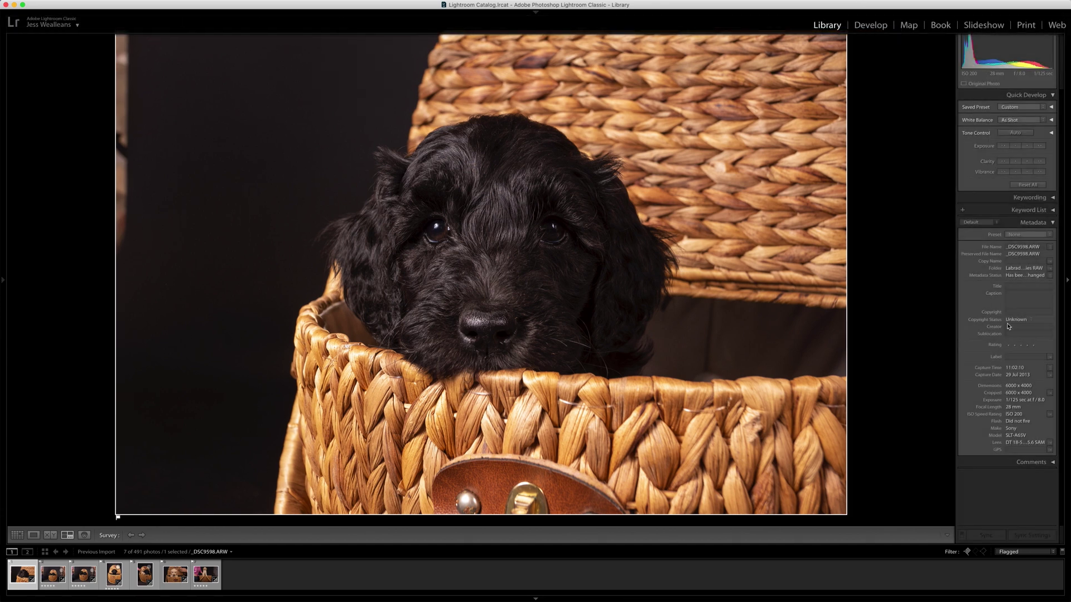
pyautogui.click(868, 25)
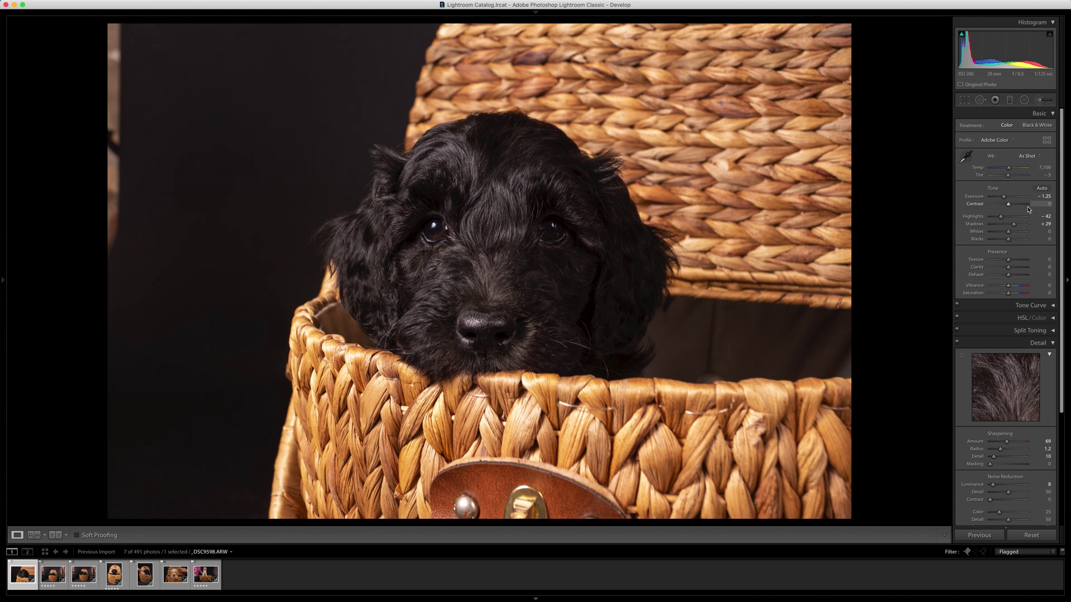
# Select all the flagged photos and open the export settings for them
pyautogui.press('super+a')
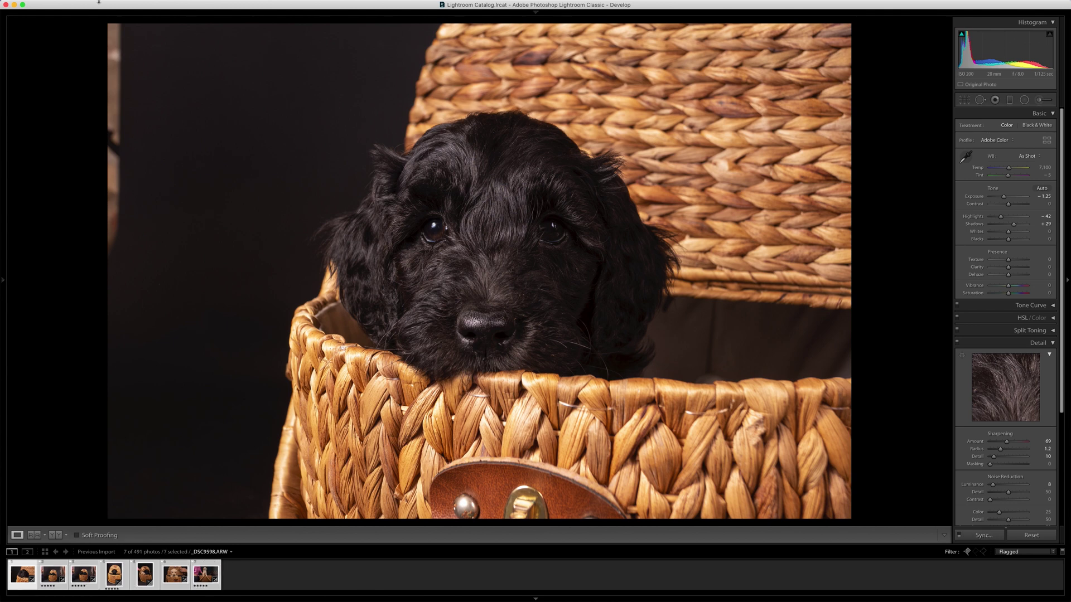
pyautogui.click(87, 4)
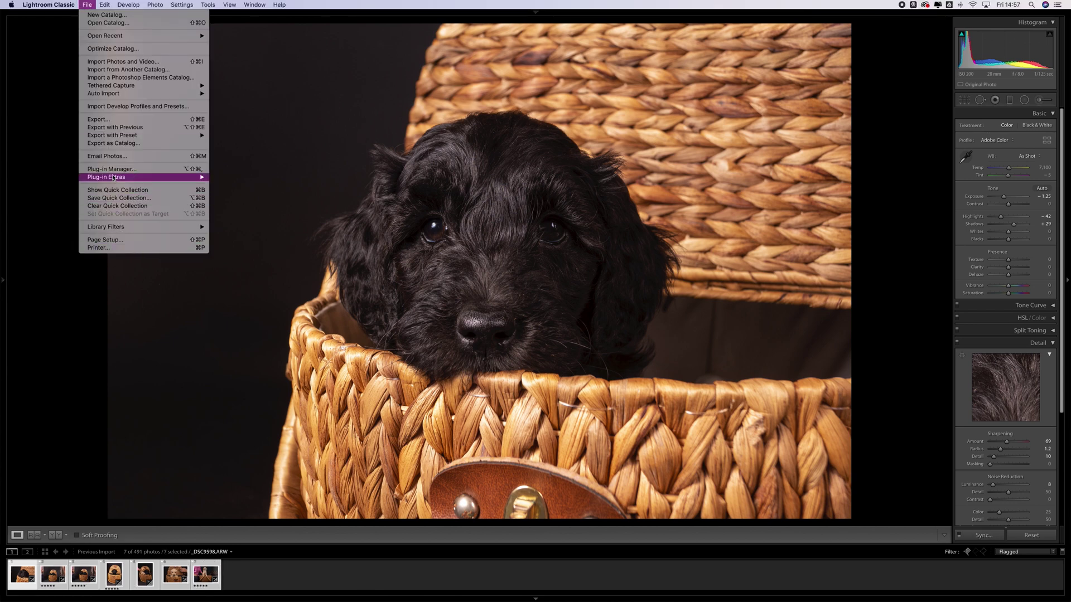
pyautogui.click(127, 120)
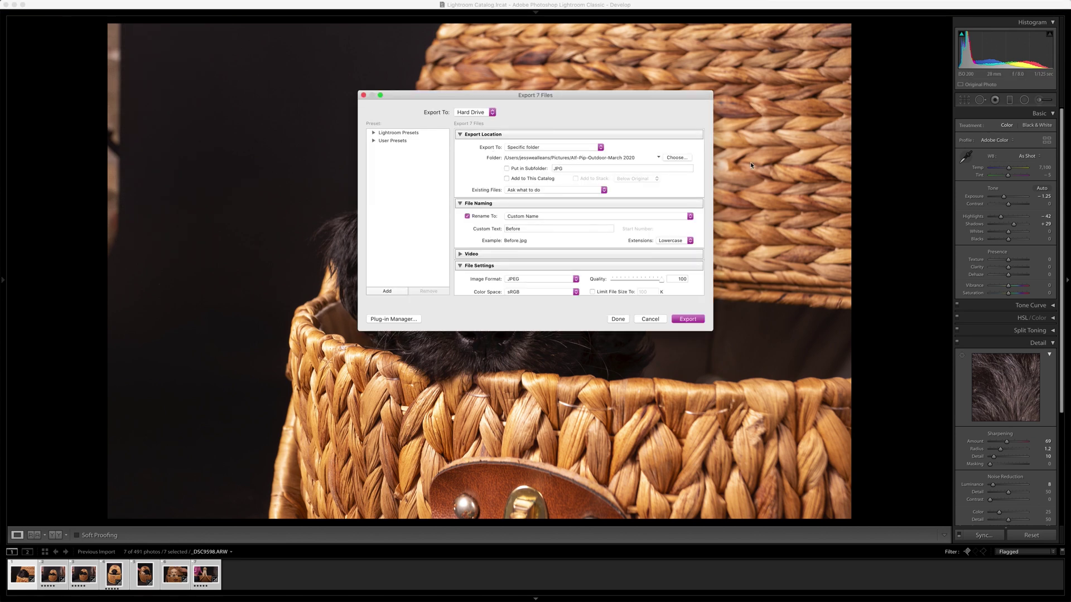
# Create a "Labradoodle Puppies" folder in Pictures with a subfolder "Ed RAW" and choose it as the export destination
pyautogui.click(676, 157)
pyautogui.click(534, 109)
pyautogui.click(536, 132)
pyautogui.click(392, 279)
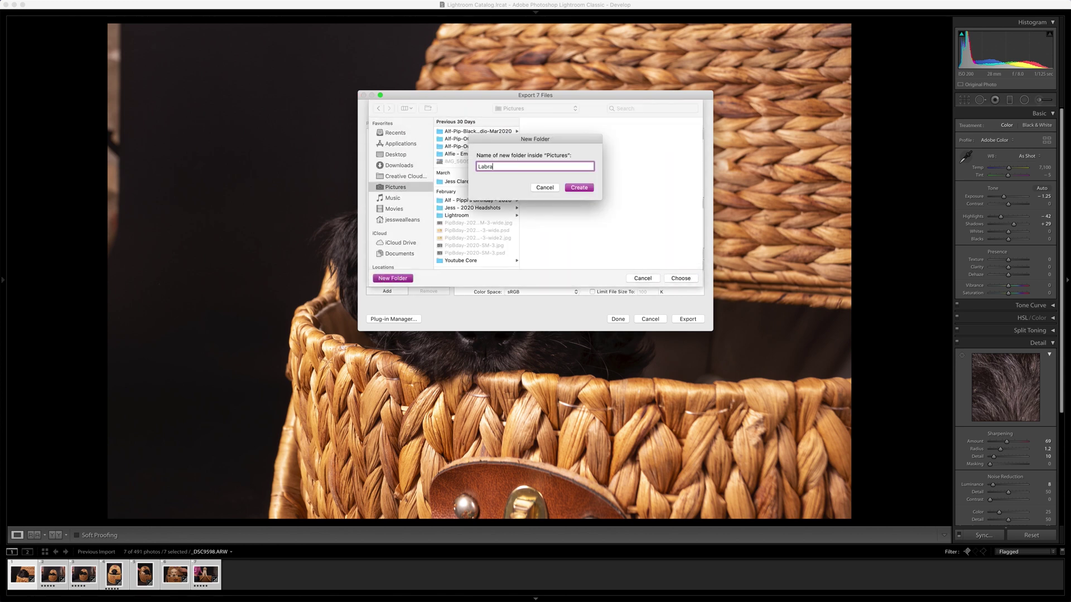
pyautogui.write('Ed RAW')
pyautogui.press('Return')
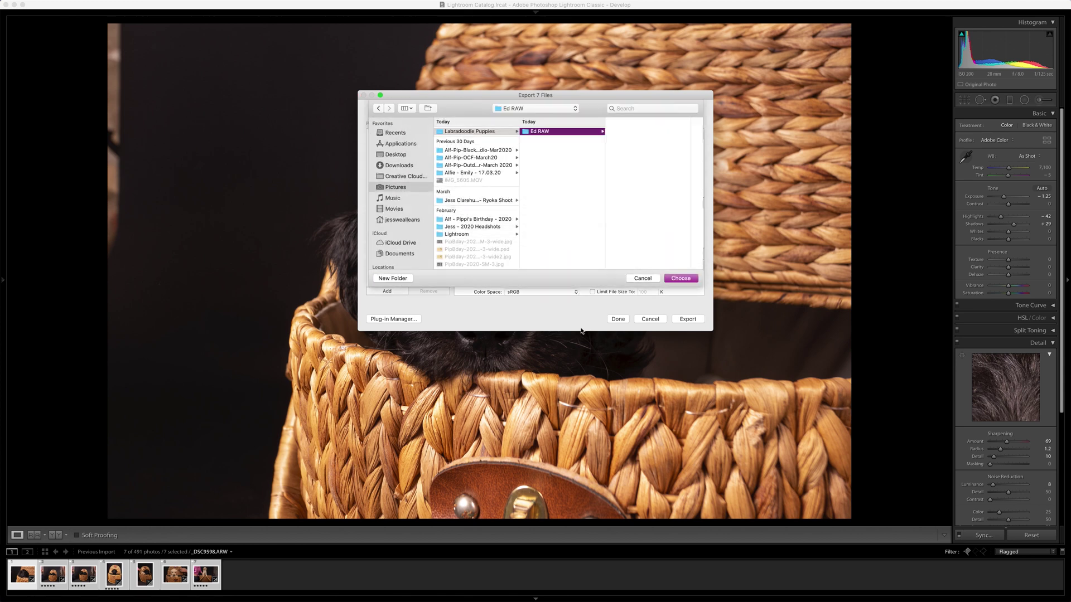
pyautogui.click(679, 279)
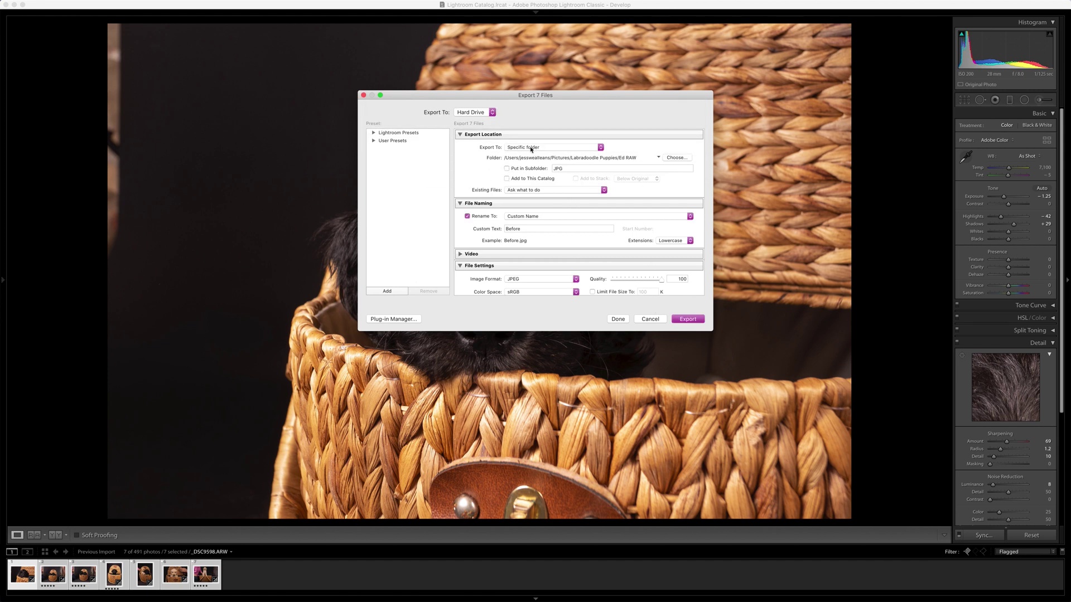
# Set the custom name text of the exported files to "Labradoodle-Puppy-ReEdit"
pyautogui.scroll(-3, 530, 151)
pyautogui.click(532, 182)
pyautogui.write('Labrad')
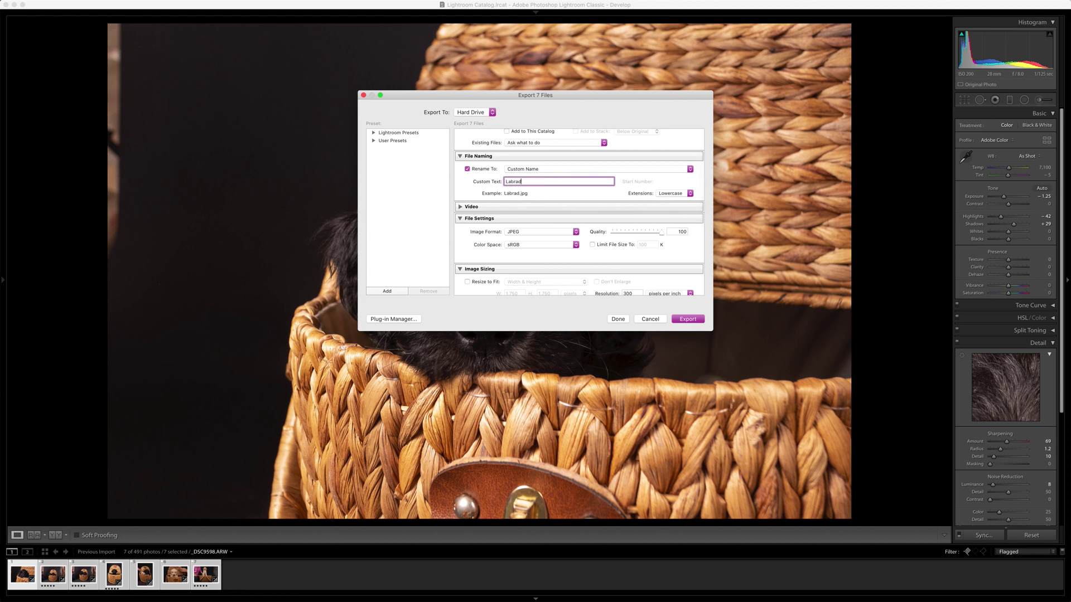
pyautogui.write('oodle-Puppy-ReEdit')
# Open the image format choices in the export file settings
pyautogui.scroll(-5, 570, 259)
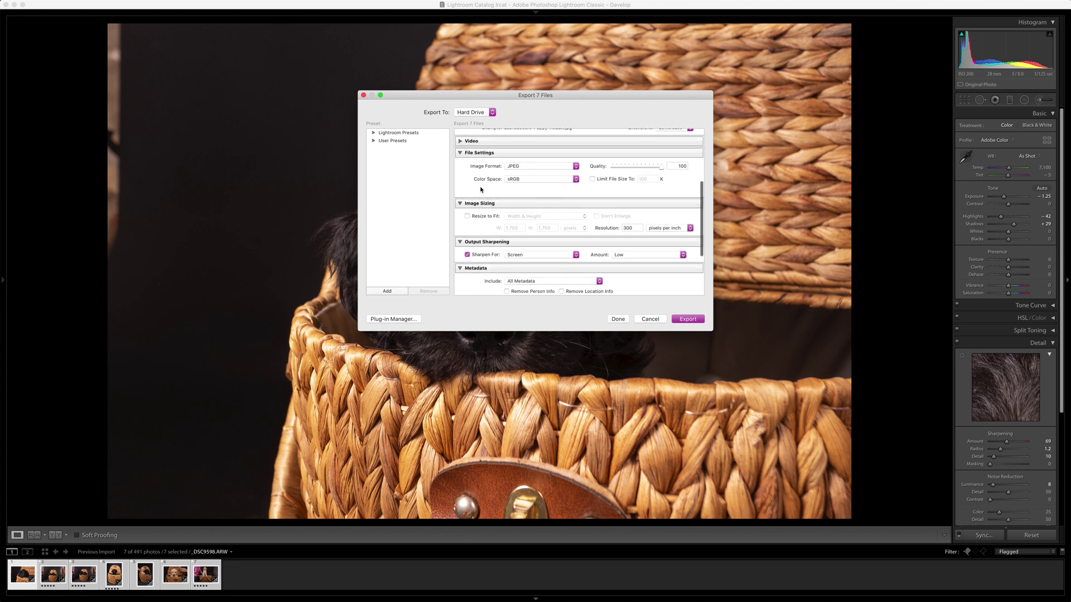
pyautogui.click(529, 168)
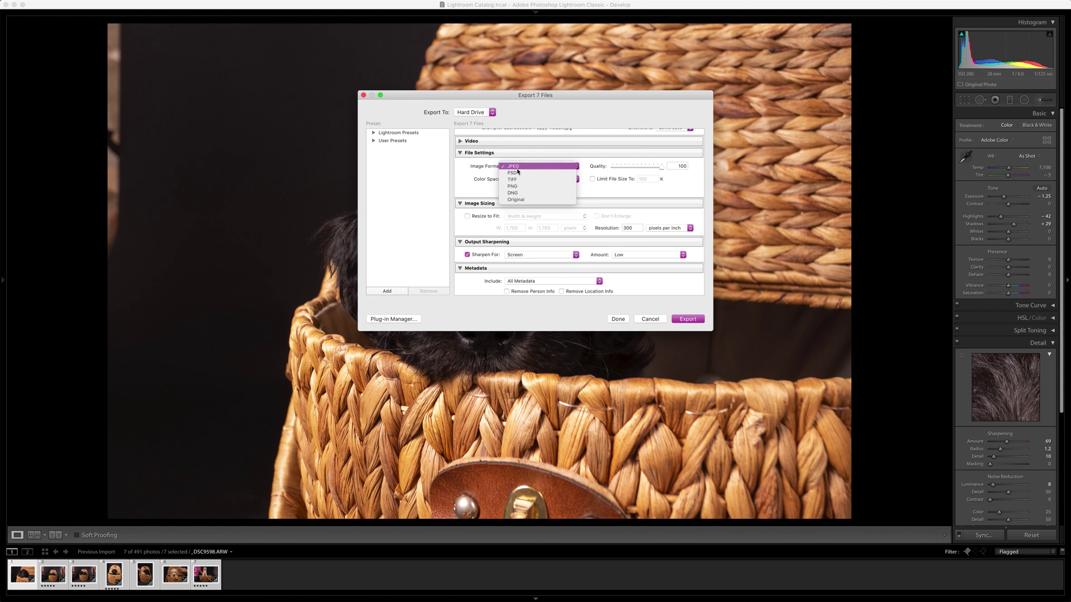